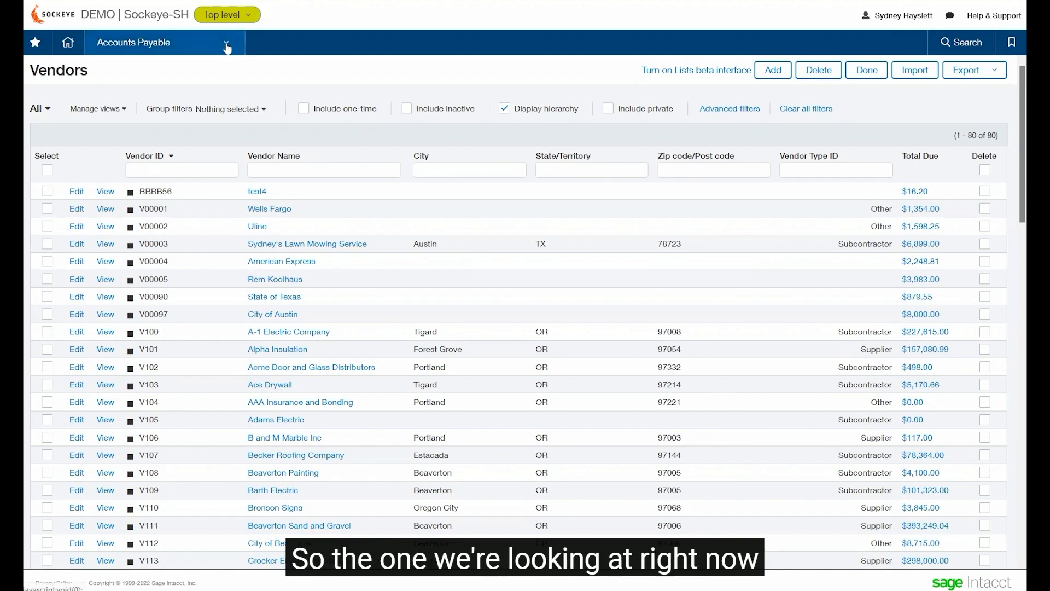
# Open the Vendors list directly from Accounts Payable, and reopen it through the Accounts Payable overview page.
pyautogui.click(227, 48)
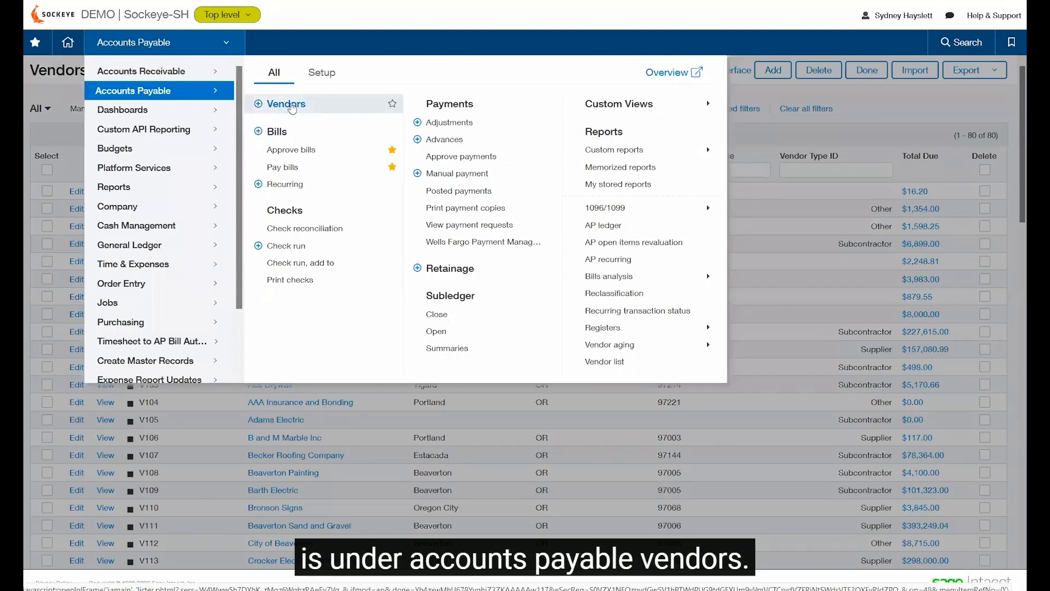
pyautogui.click(285, 105)
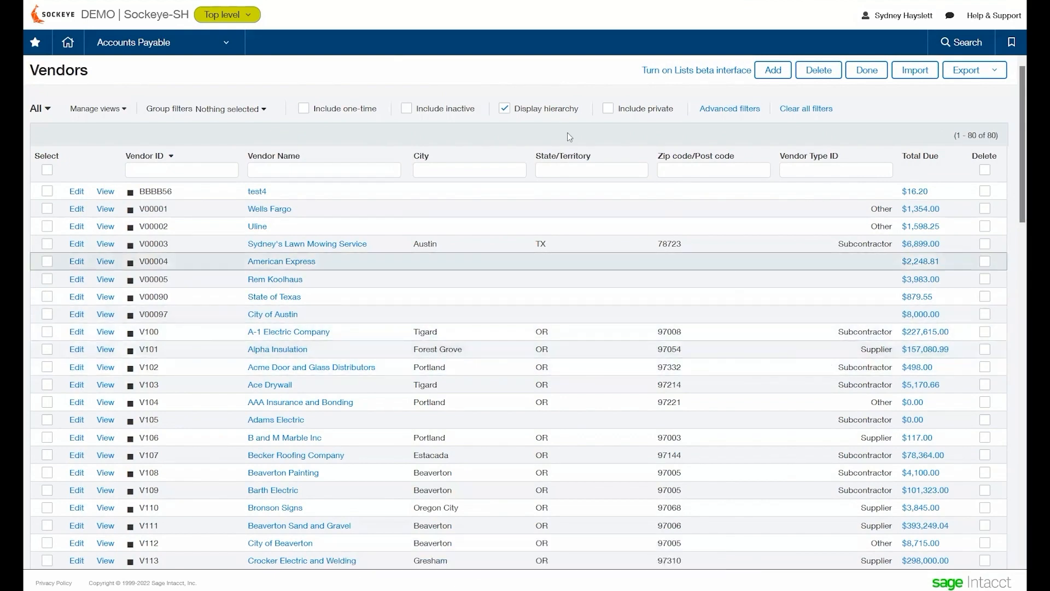
pyautogui.click(225, 44)
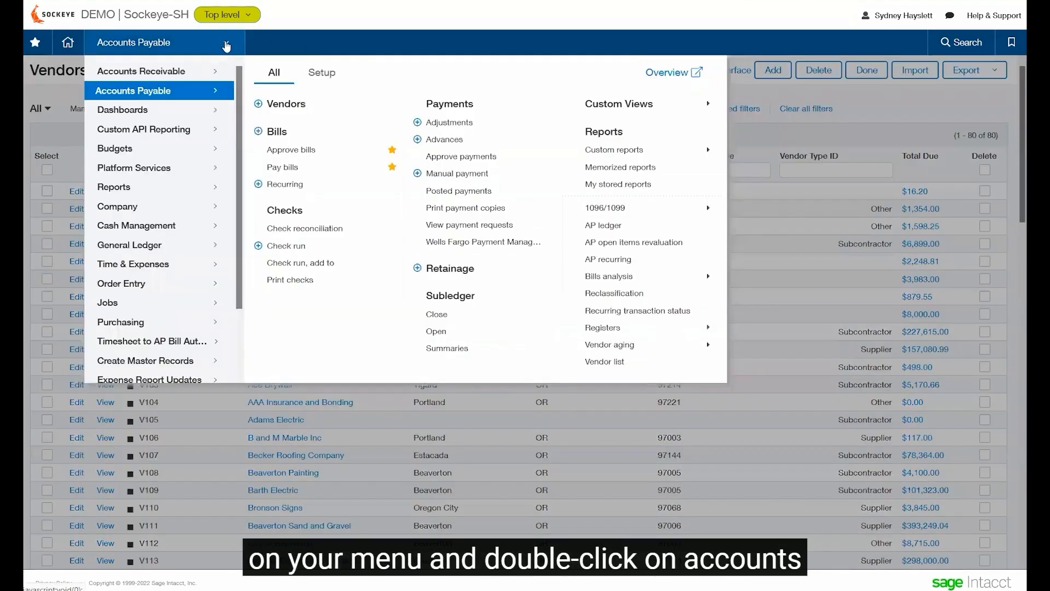
pyautogui.doubleClick(161, 92)
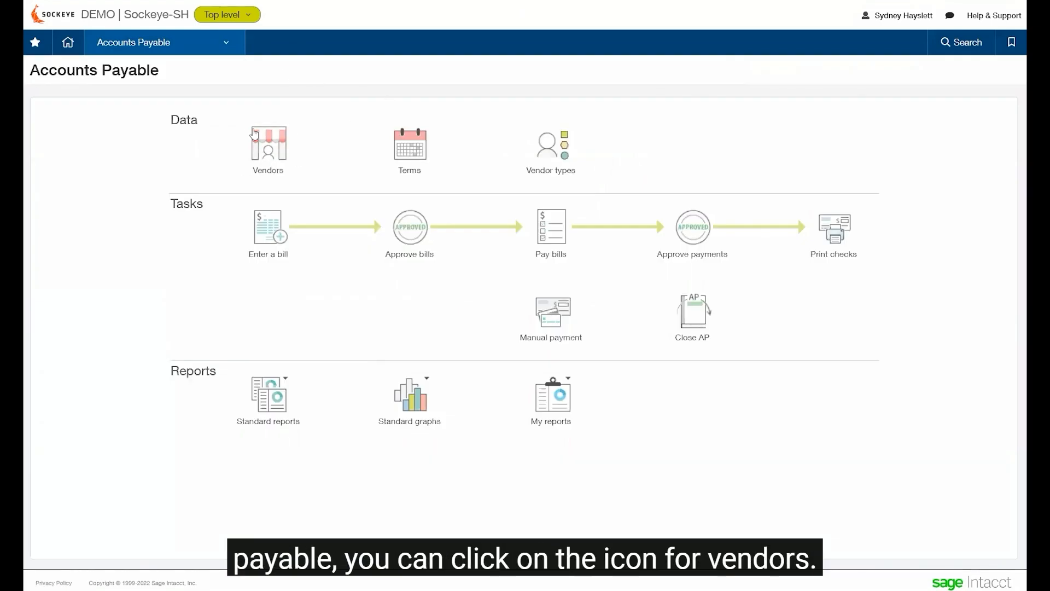
pyautogui.click(270, 147)
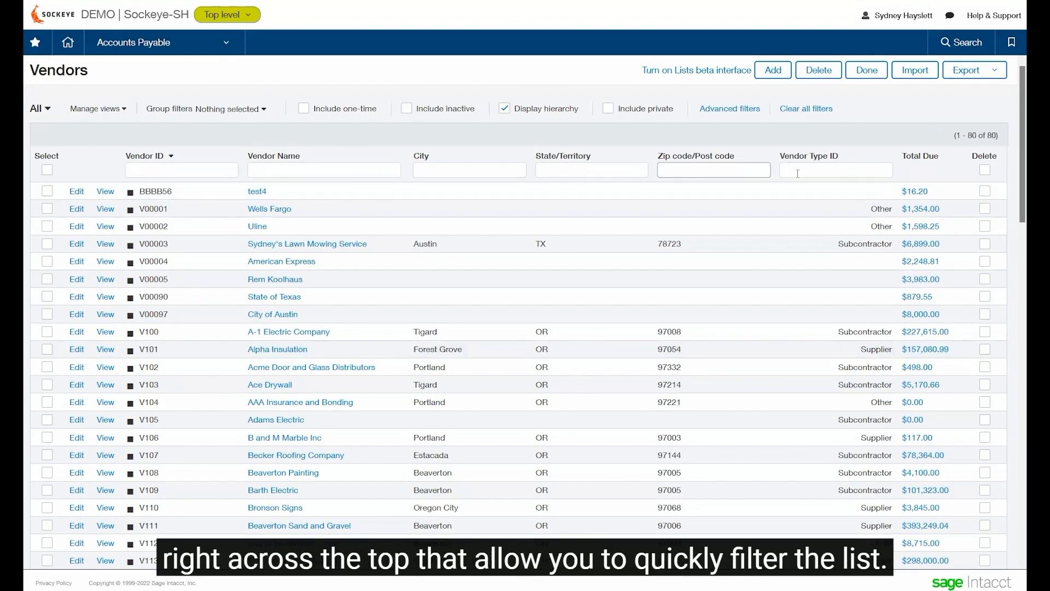
# Reverse the Vendor ID sort order and restore it, and filter the Vendor ID column by %10.
pyautogui.click(146, 157)
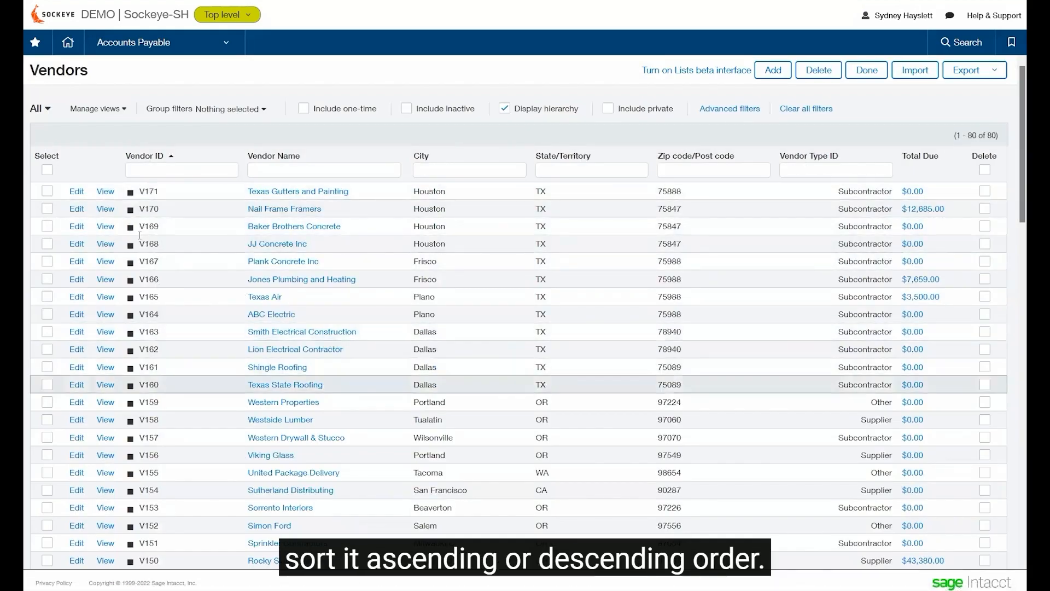
pyautogui.click(150, 158)
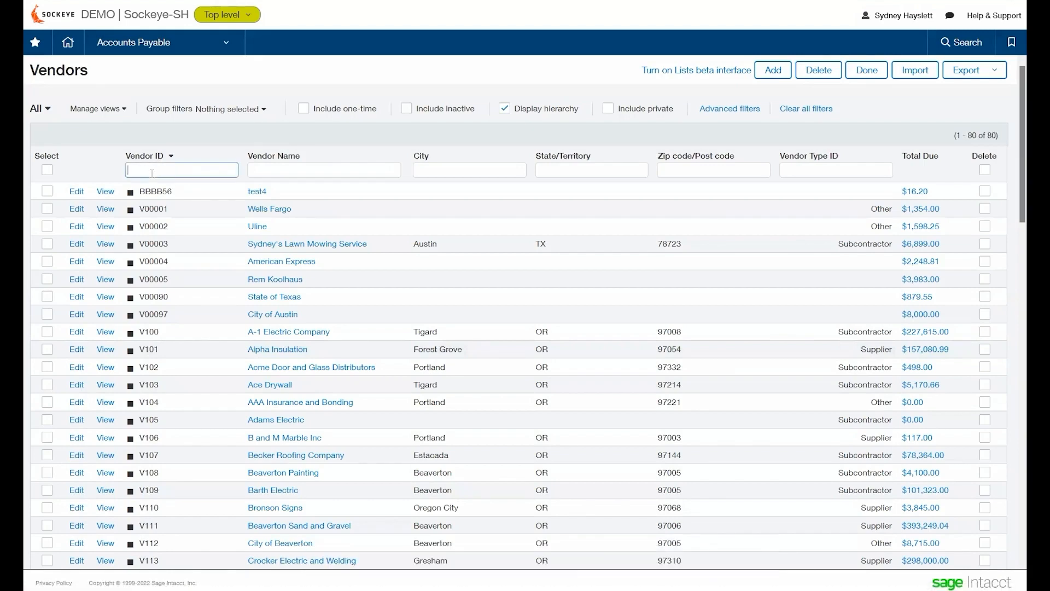
pyautogui.write('%')
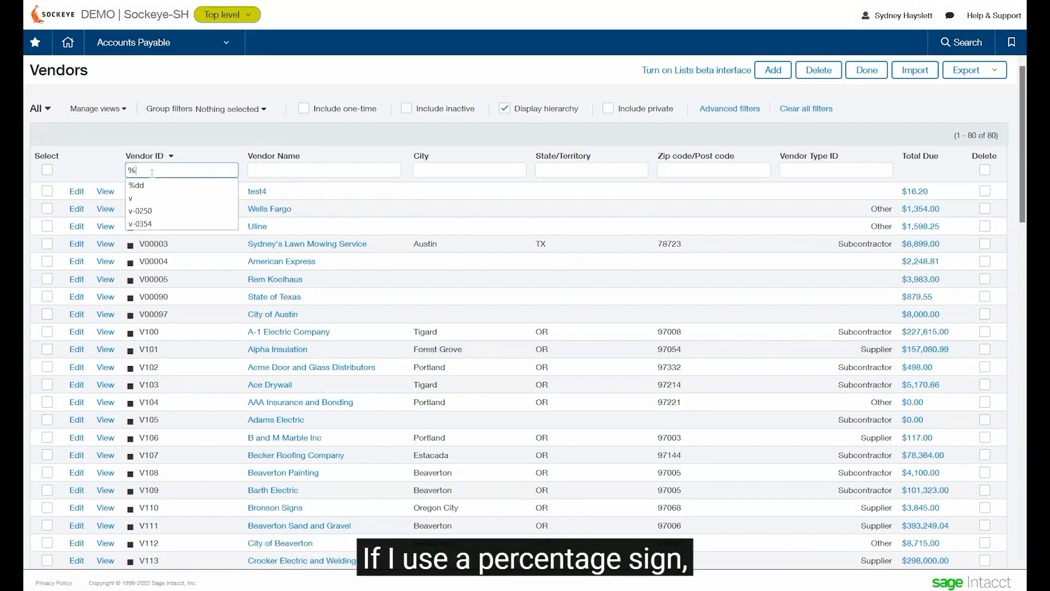
pyautogui.write('10')
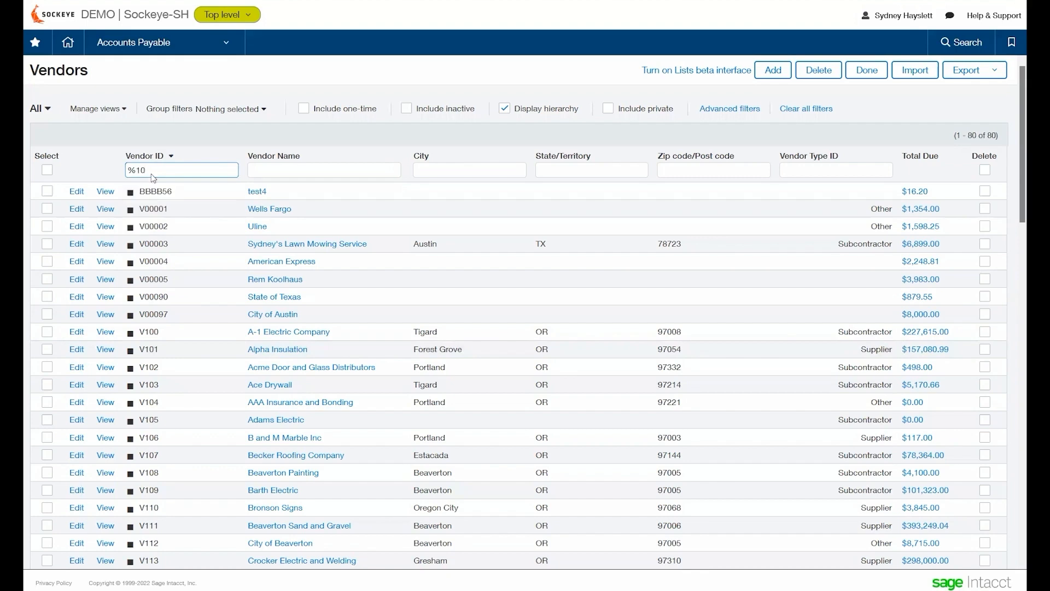
pyautogui.press('Return')
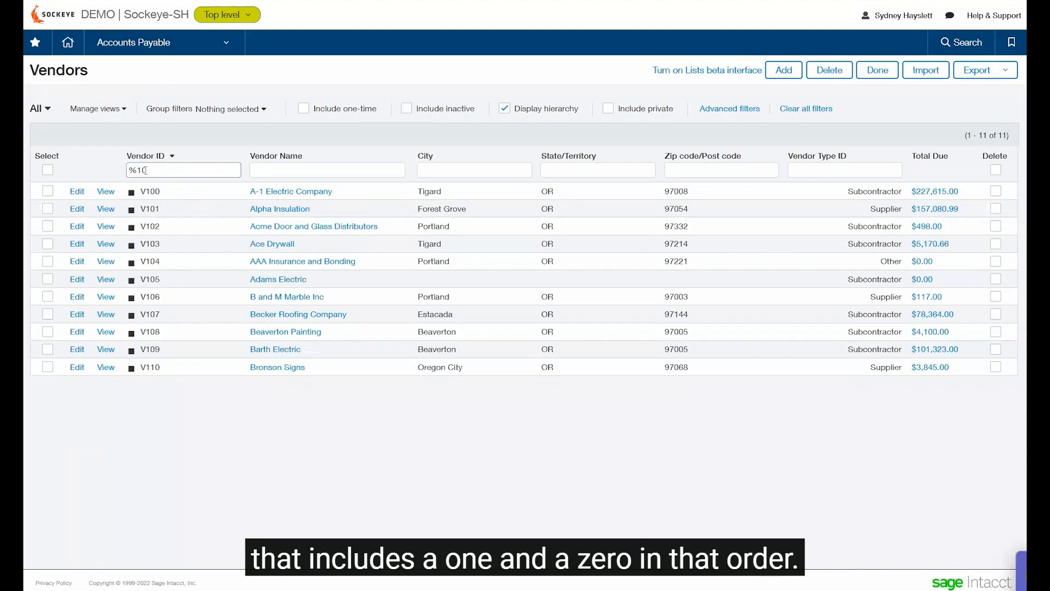
# Clear the Vendor ID filter and filter the Vendor Name column by %electric.
pyautogui.moveTo(139, 168); pyautogui.dragTo(67, 168)
pyautogui.click(156, 168)
pyautogui.press('BackSpace')
pyautogui.press('Tab')
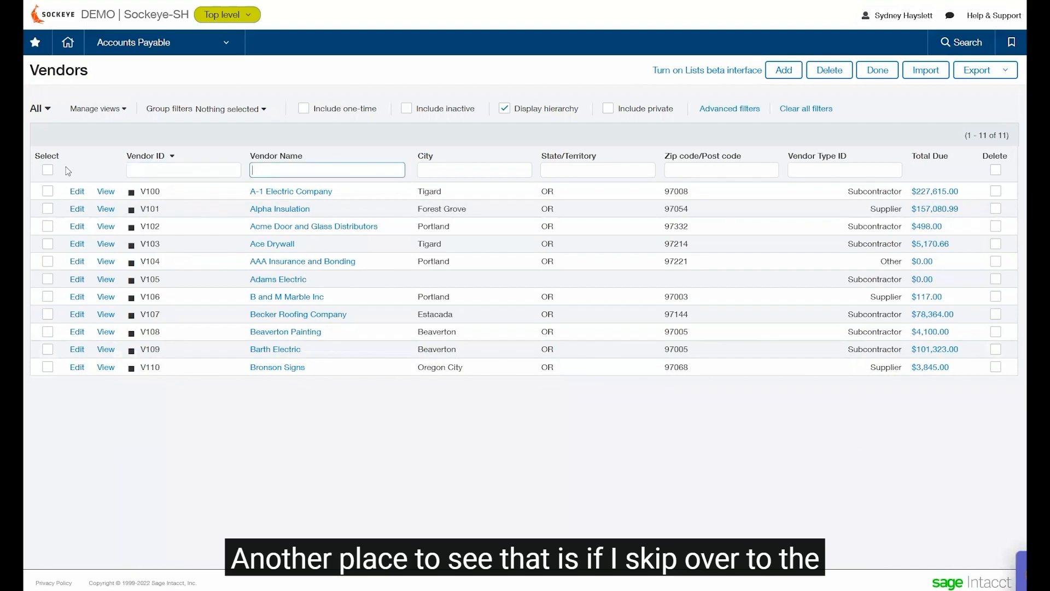
pyautogui.write('%electric')
pyautogui.press('Return')
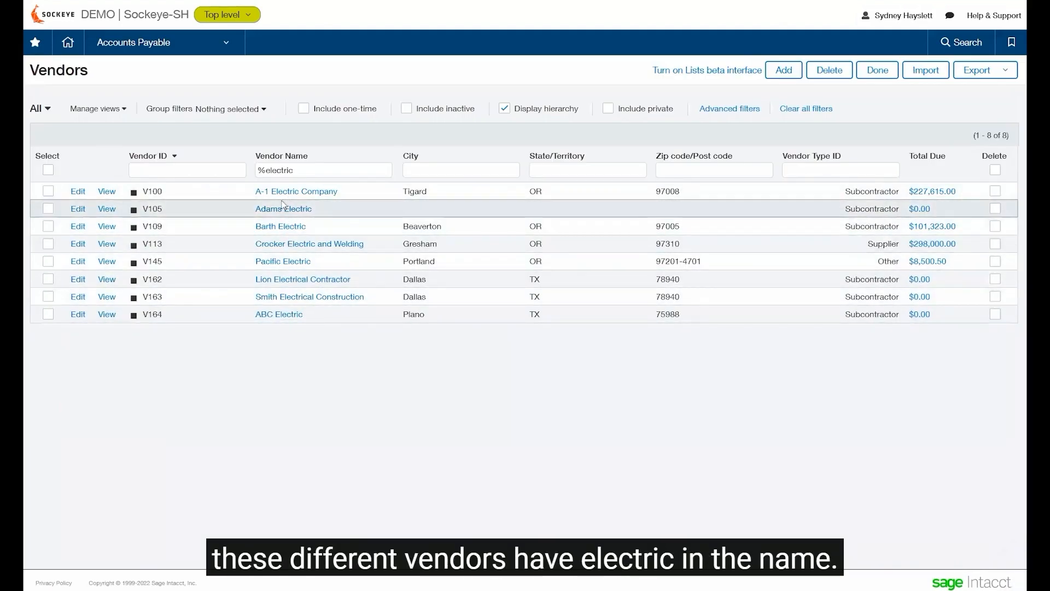
# Filter the Vendor Name column by Electric without the wildcard, and clear that filter to list all vendors.
pyautogui.tripleClick(290, 170)
pyautogui.write('El')
pyautogui.press('Return')
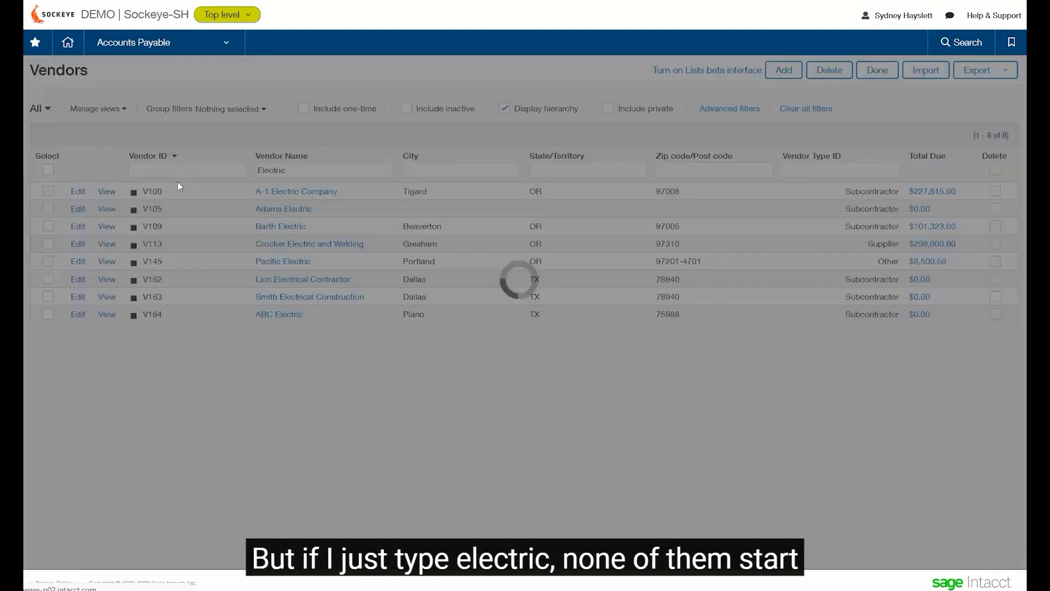
pyautogui.moveTo(277, 167); pyautogui.dragTo(220, 168)
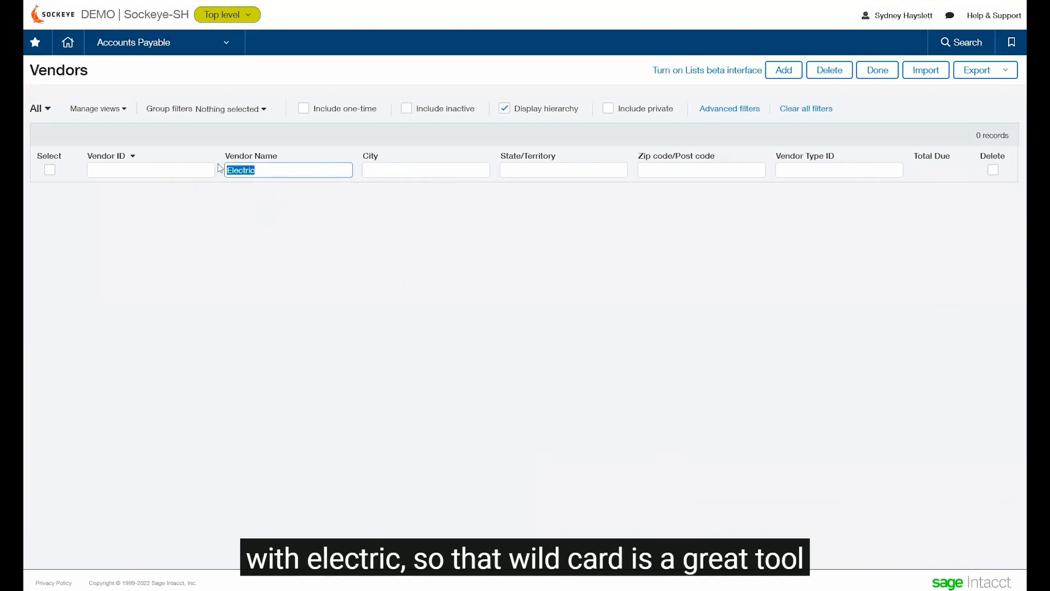
pyautogui.press('BackSpace')
pyautogui.press('Return')
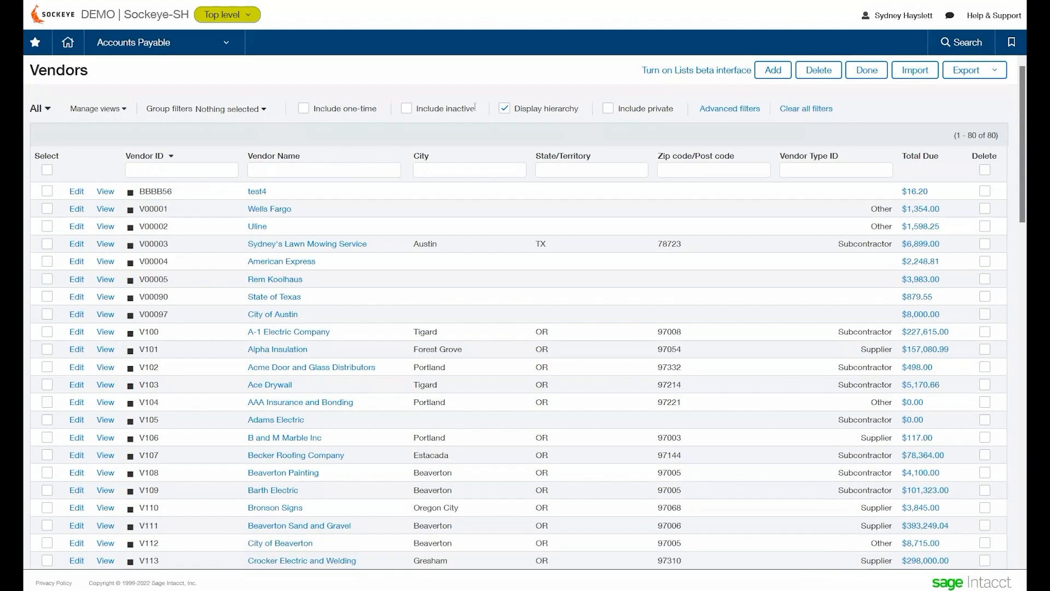
# Include private and inactive vendors in the list.
pyautogui.click(608, 108)
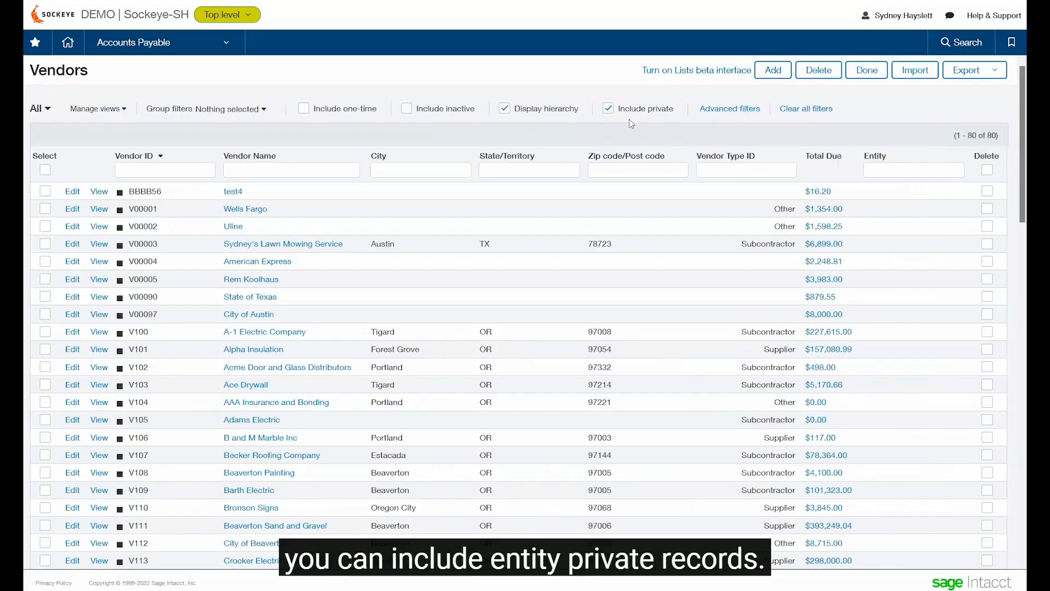
pyautogui.click(407, 109)
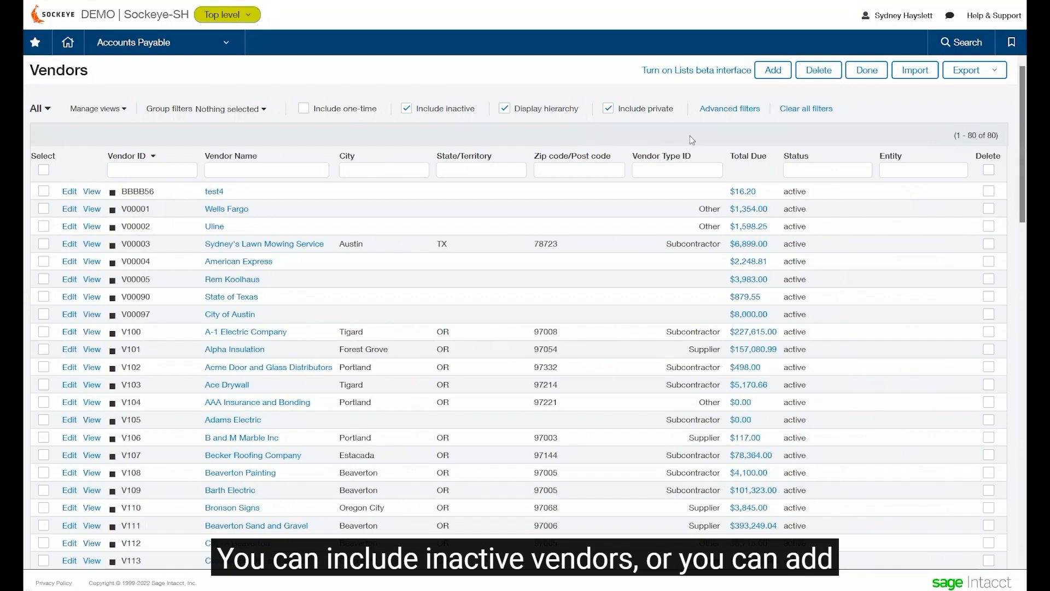
# Try an advanced filter on Vendor ID with the operator "field not equals null" and discard it without applying.
pyautogui.click(731, 109)
pyautogui.click(772, 137)
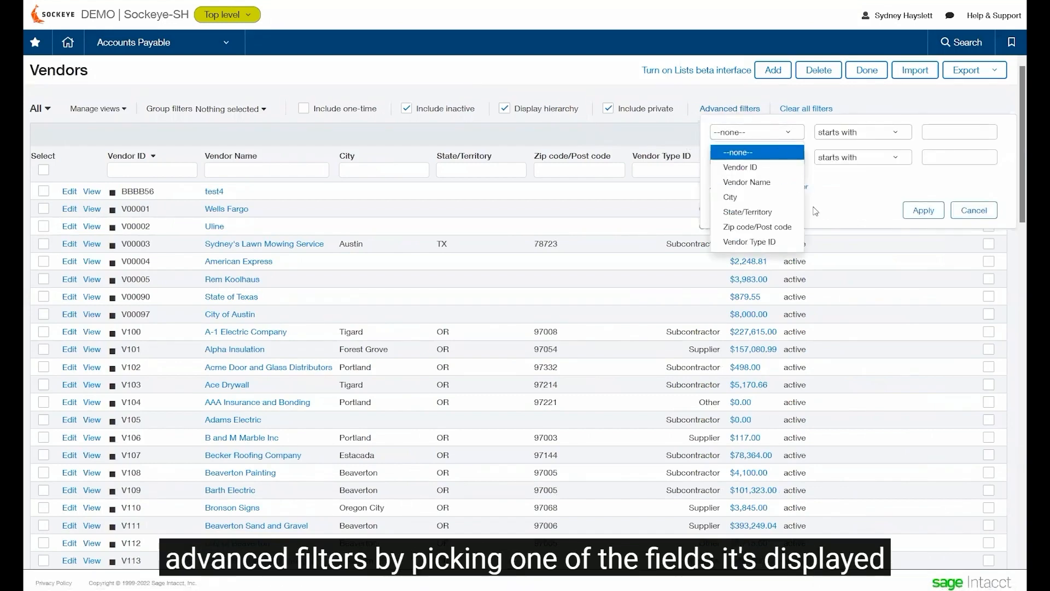
pyautogui.click(752, 168)
pyautogui.click(863, 132)
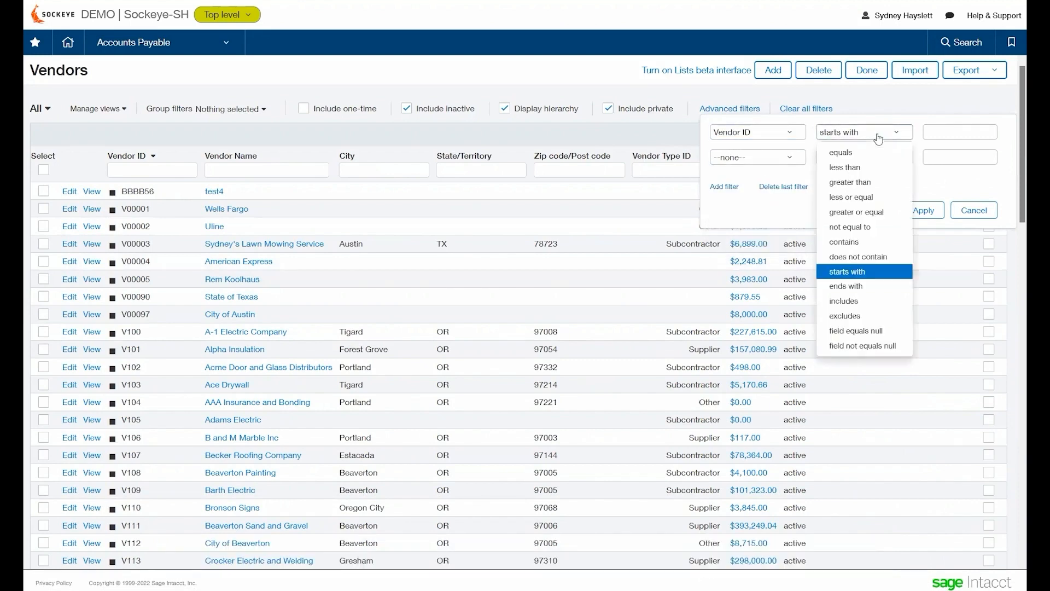
pyautogui.click(864, 349)
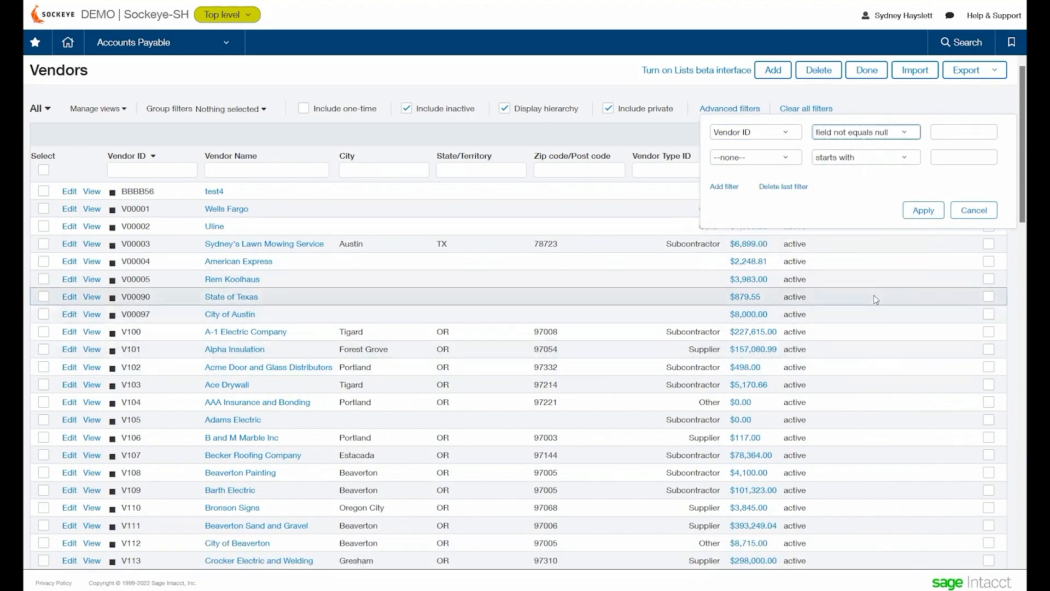
pyautogui.click(859, 134)
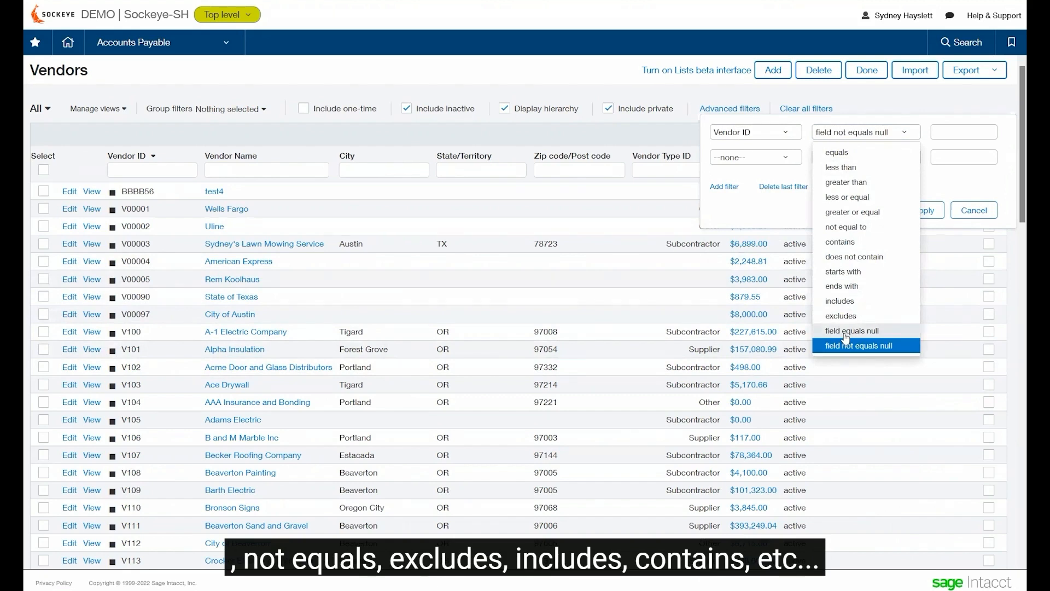
pyautogui.click(748, 216)
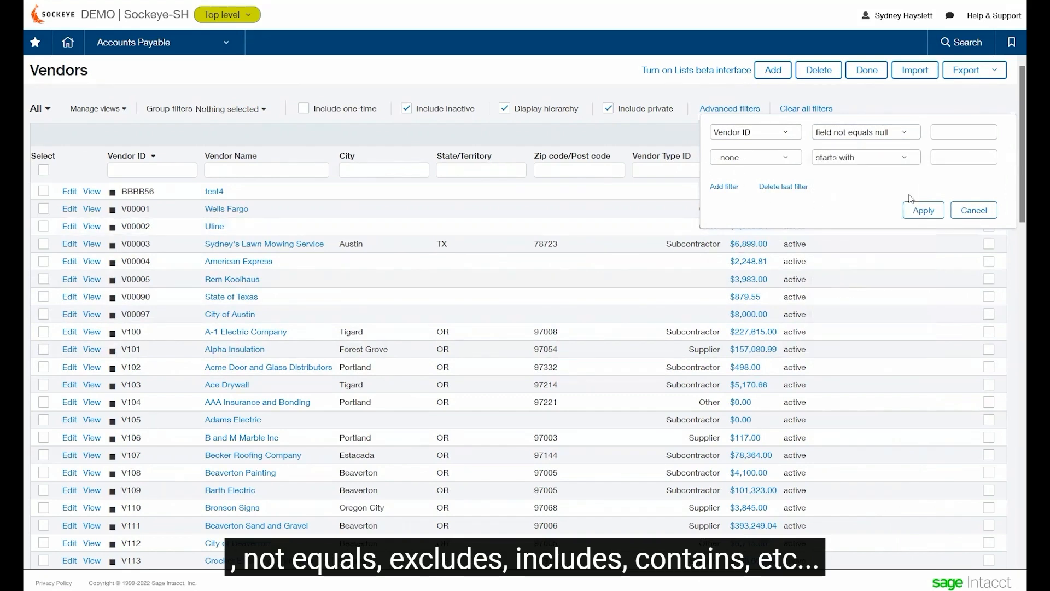
pyautogui.click(972, 212)
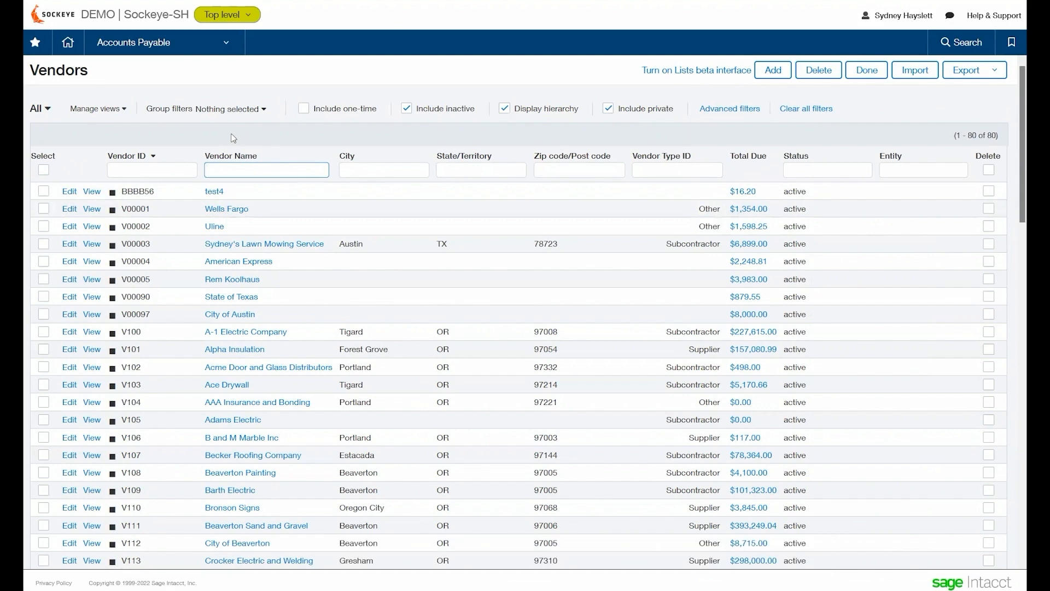
# Create a new vendor view, add the display contact's Phone Number, Email Address and Tax ID columns, and proceed to the column sequence.
pyautogui.click(94, 110)
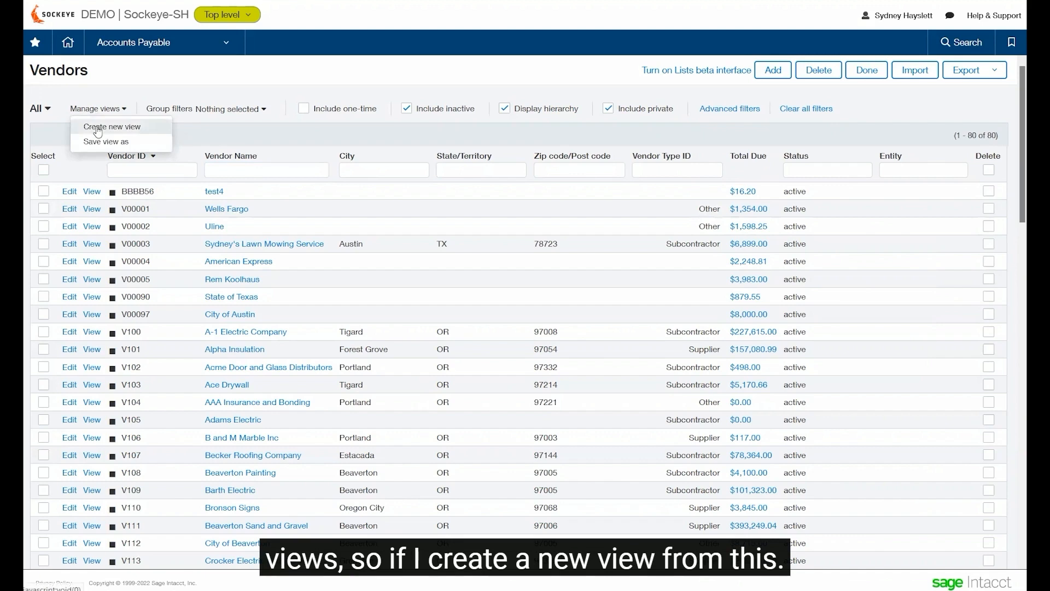
pyautogui.click(98, 129)
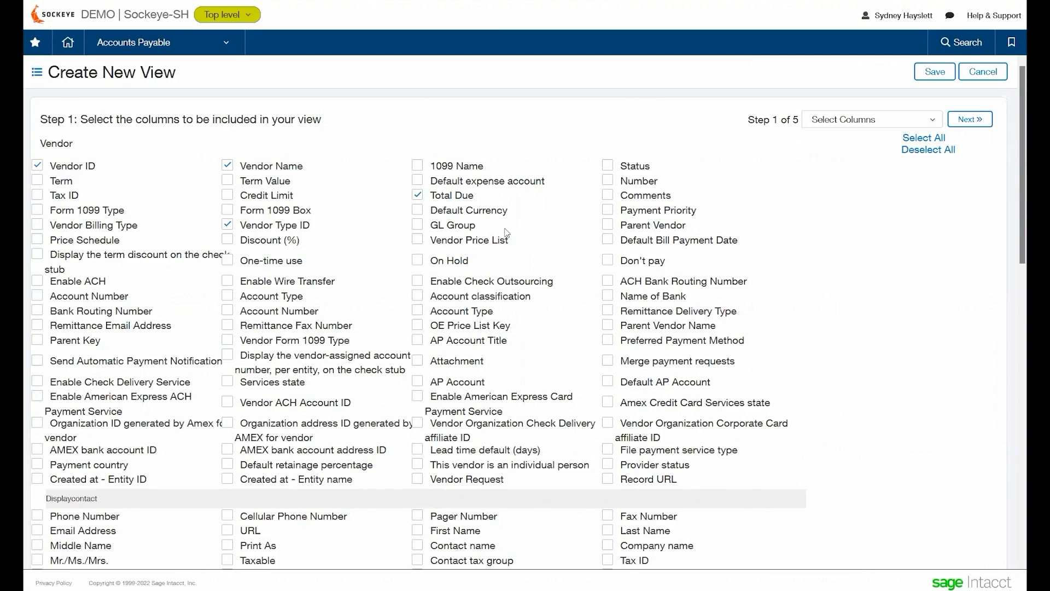
pyautogui.scroll(-3, 507, 232)
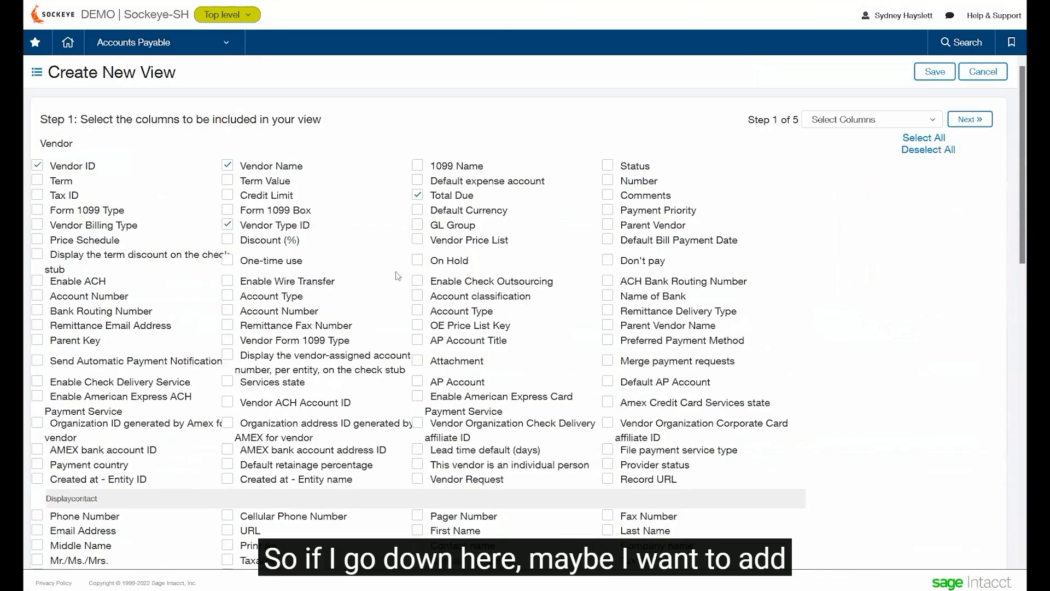
pyautogui.scroll(-1, 131, 387)
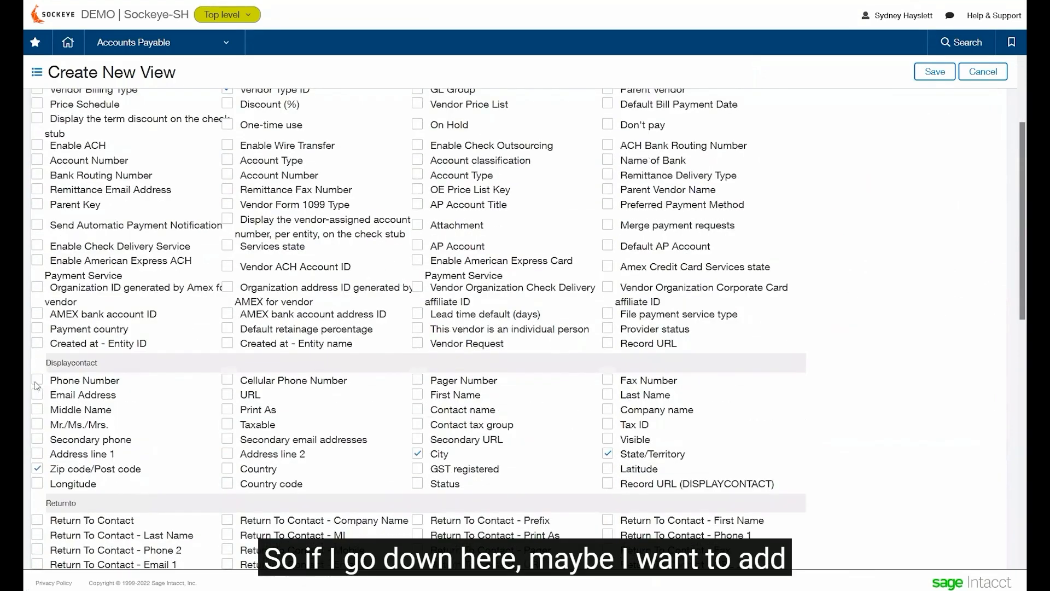
pyautogui.click(37, 380)
pyautogui.click(37, 395)
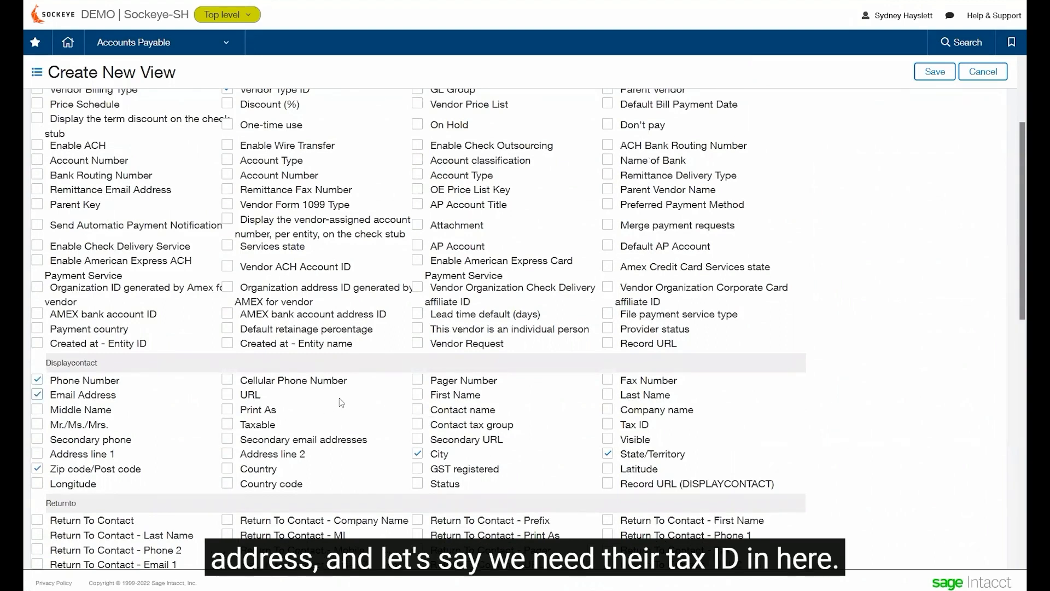
pyautogui.click(609, 424)
pyautogui.scroll(2, 749, 392)
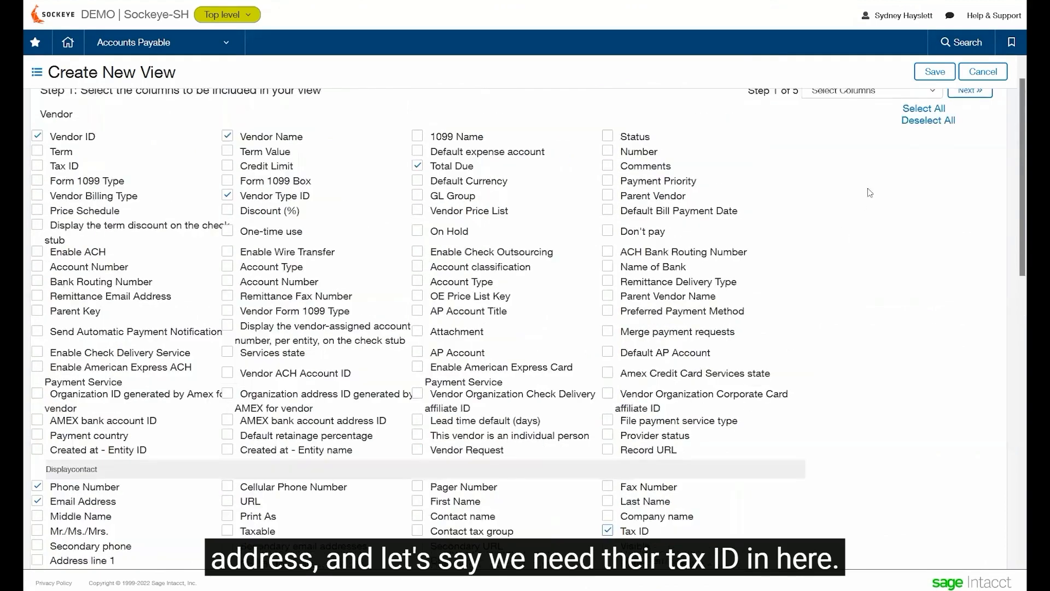
pyautogui.scroll(1, 912, 153)
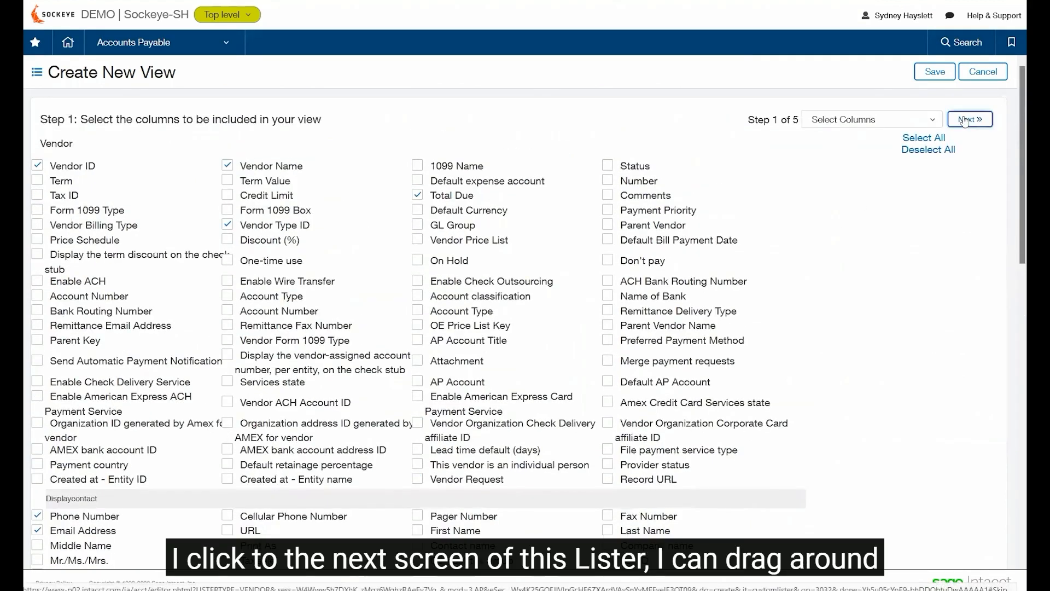
pyautogui.click(965, 121)
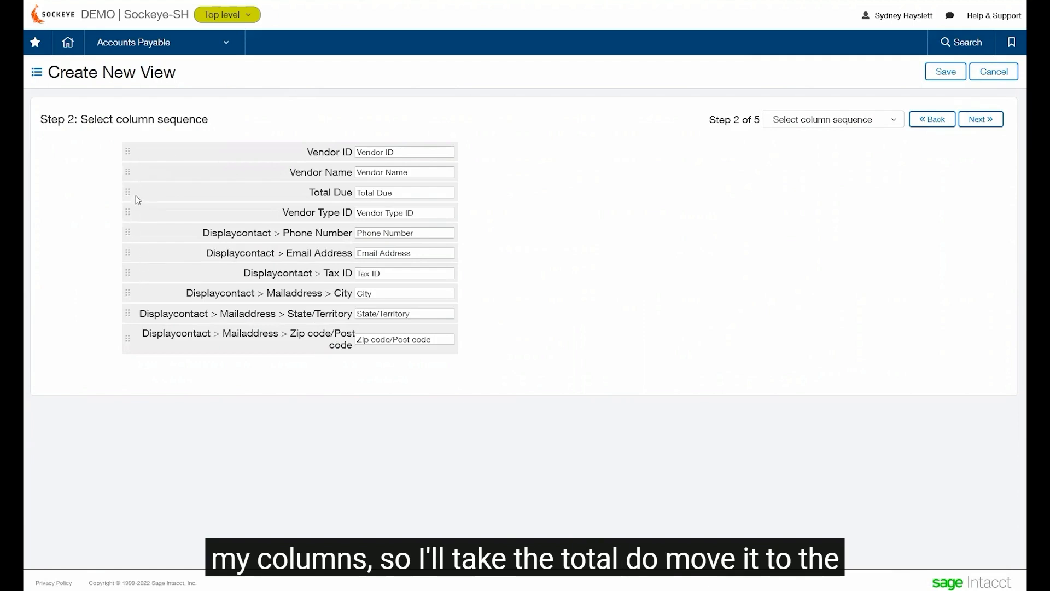
# Move the Total Due column to the end of the view's sequence and enter Due as its column title.
pyautogui.moveTo(130, 194); pyautogui.dragTo(151, 346)
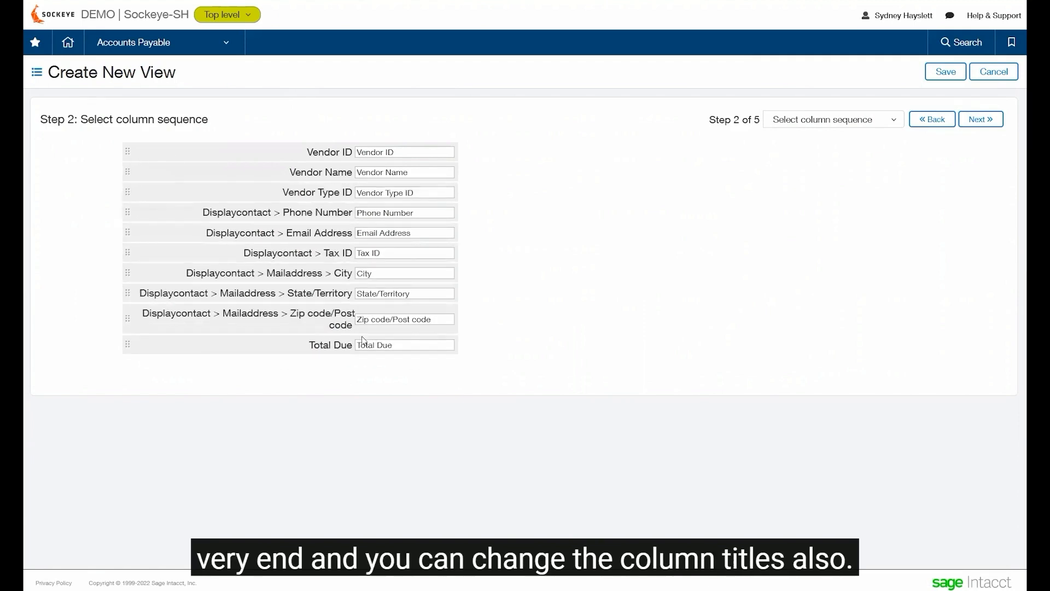
pyautogui.click(406, 344)
pyautogui.write('Due')
pyautogui.click(974, 124)
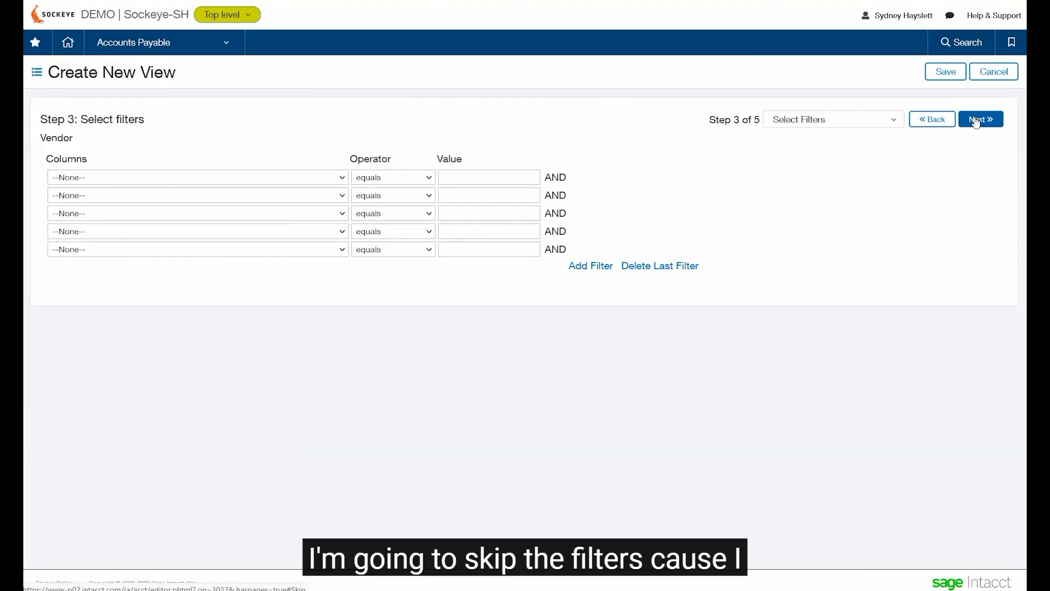
# Skip the filters, sort the view's results by Vendor Name ascending, and proceed to the view description.
pyautogui.click(977, 123)
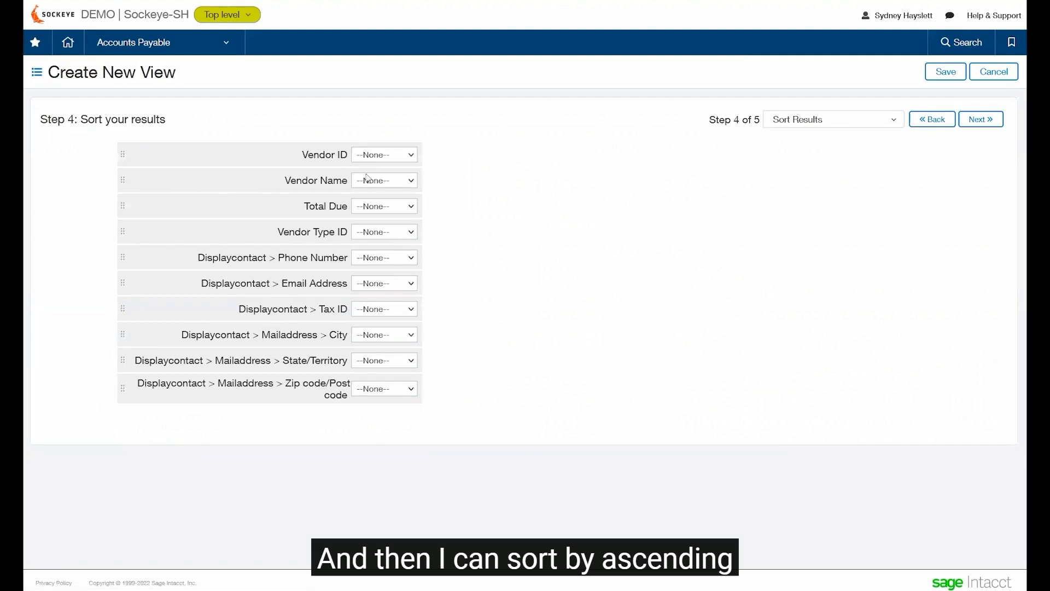
pyautogui.click(365, 182)
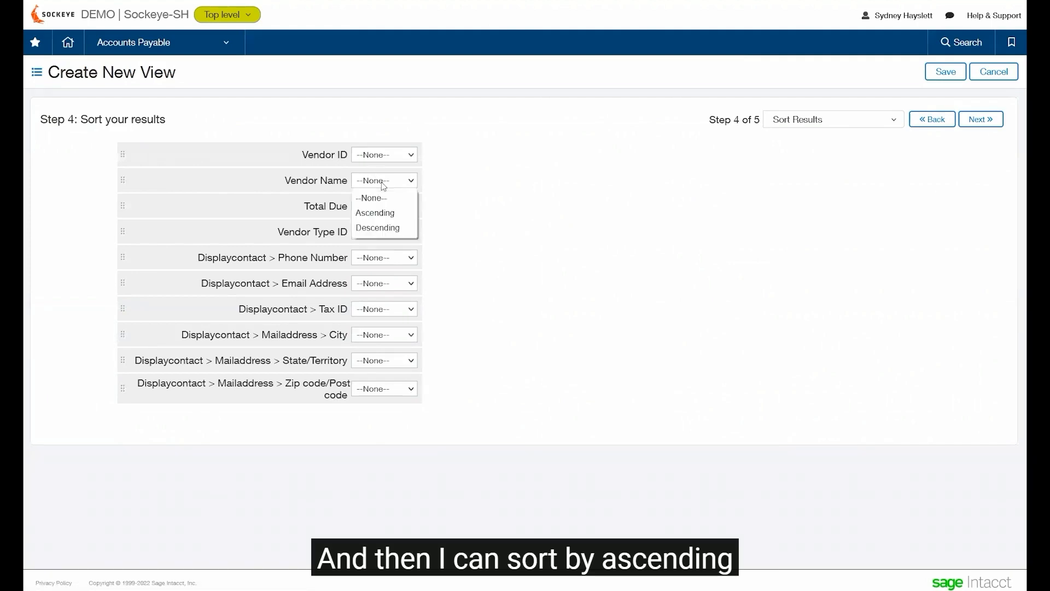
pyautogui.click(391, 213)
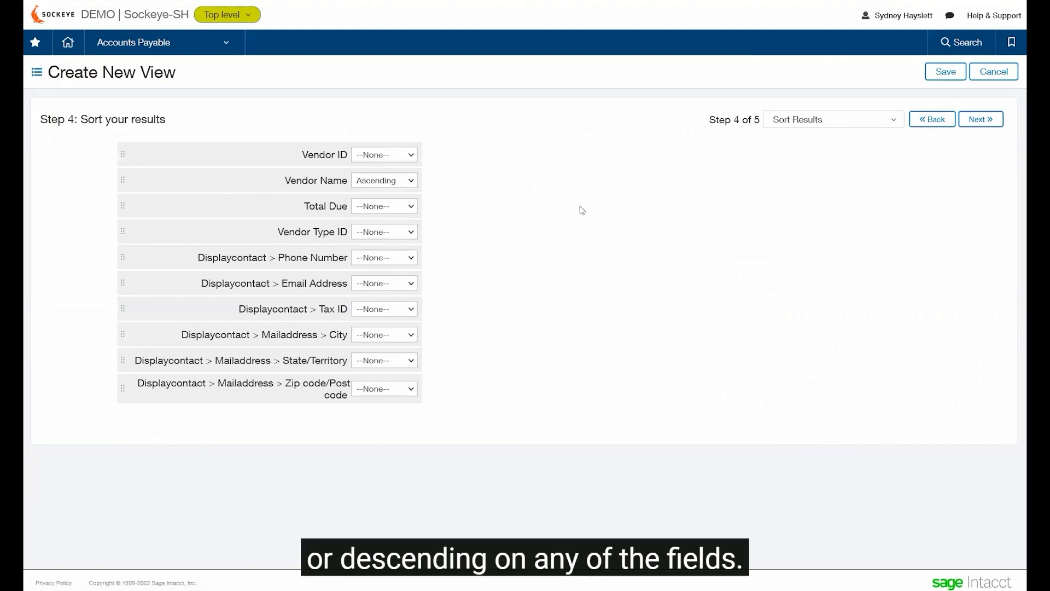
pyautogui.click(991, 121)
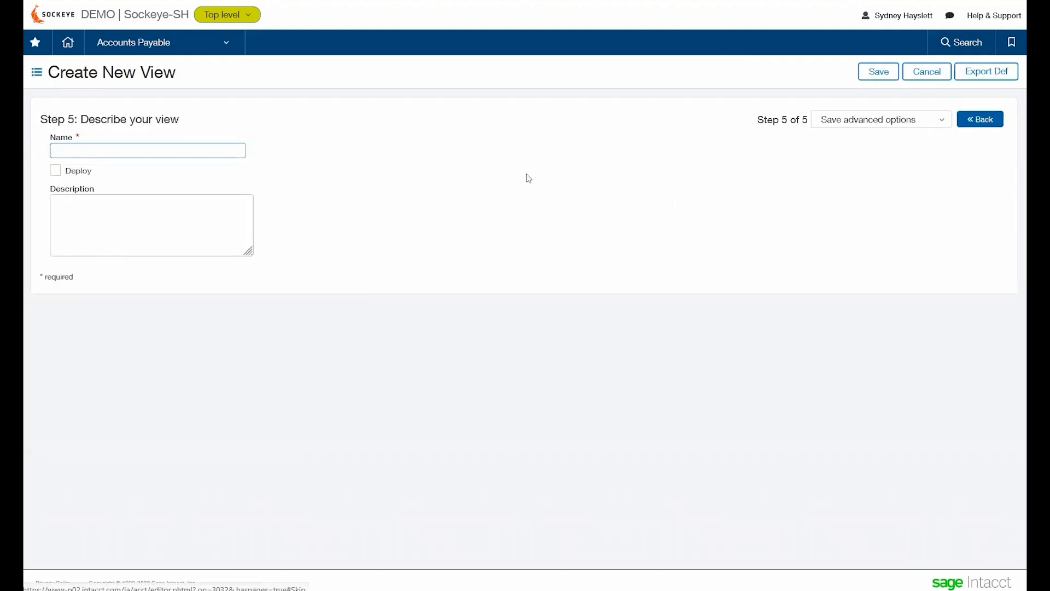
# Name the view Vendor Details with Tax ID, enable Deploy, and save it.
pyautogui.click(151, 151)
pyautogui.write('Vendor Details')
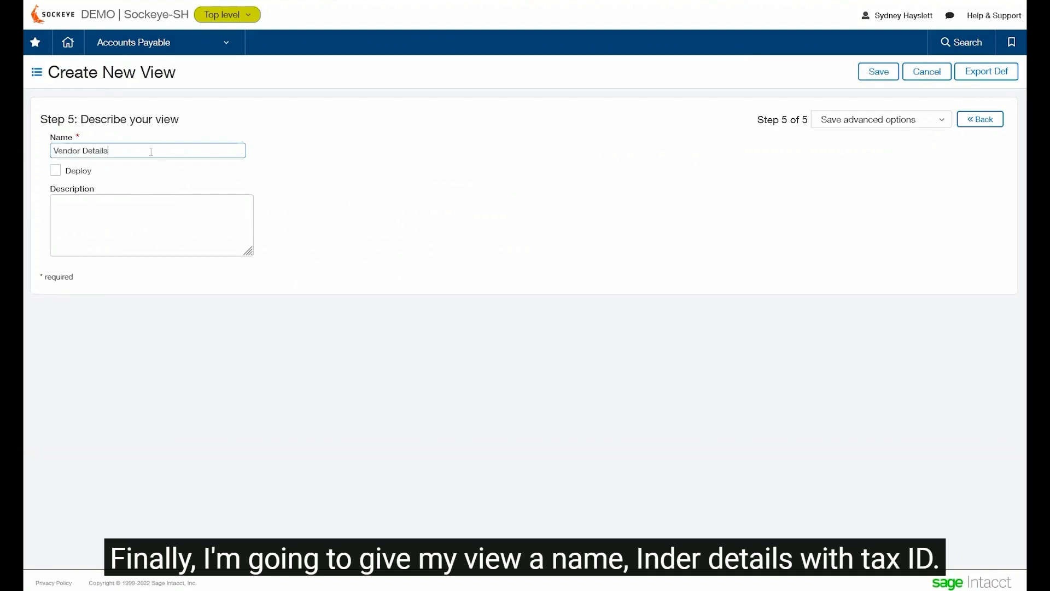
pyautogui.write(' with Tax ID')
pyautogui.click(54, 170)
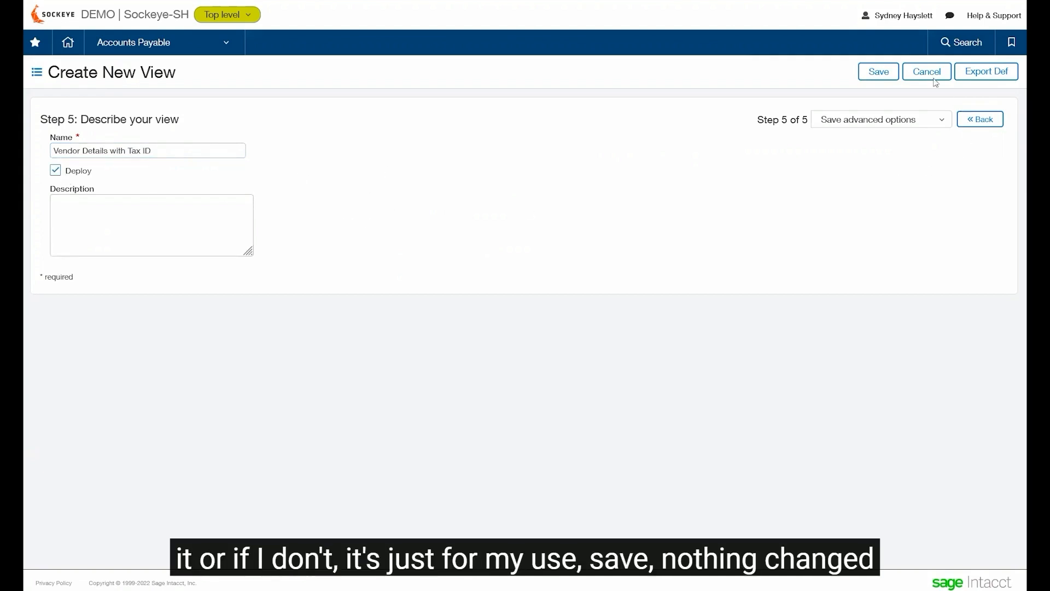
pyautogui.click(880, 72)
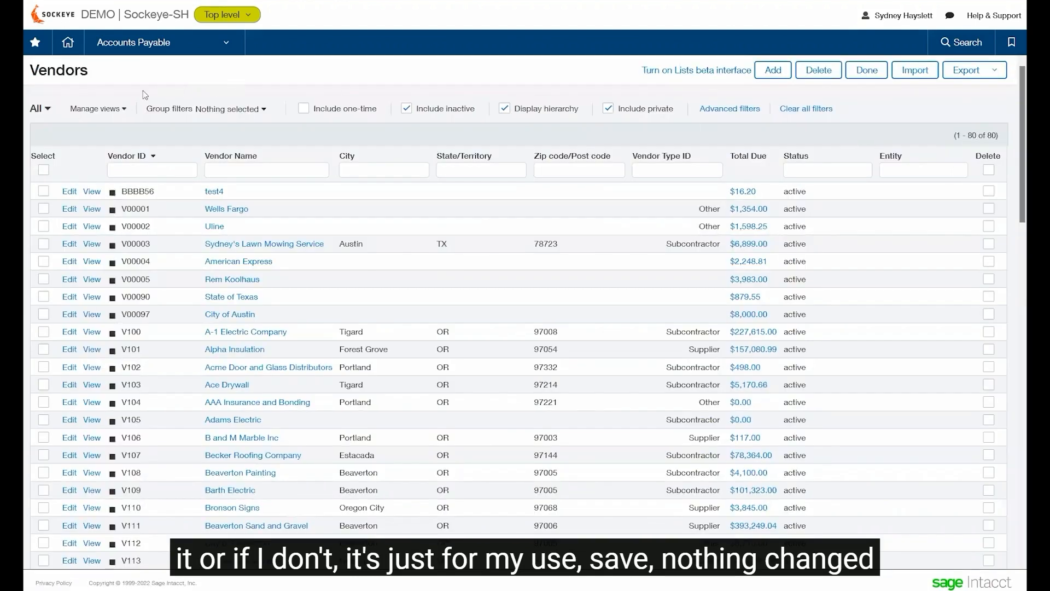
# Display the vendor list in the Vendor Details with Tax ID view and check the available export formats without exporting.
pyautogui.click(41, 109)
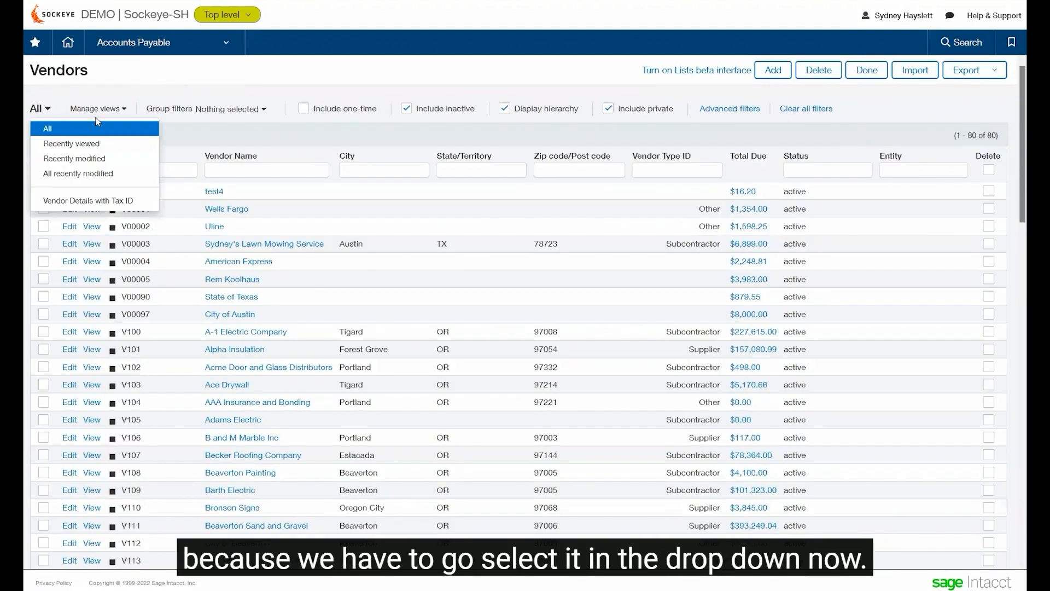
pyautogui.click(91, 201)
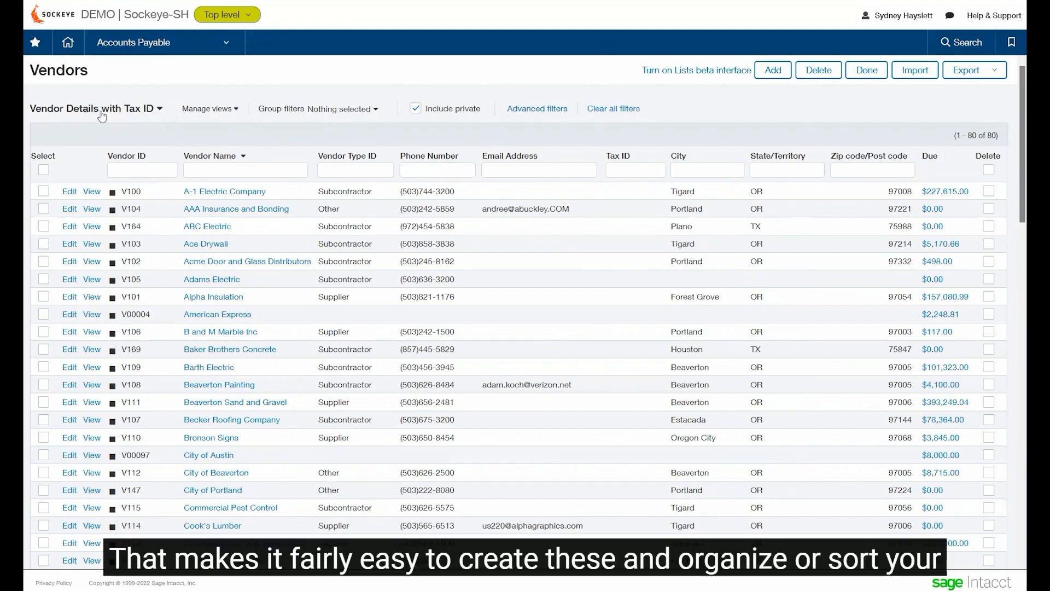
pyautogui.click(965, 71)
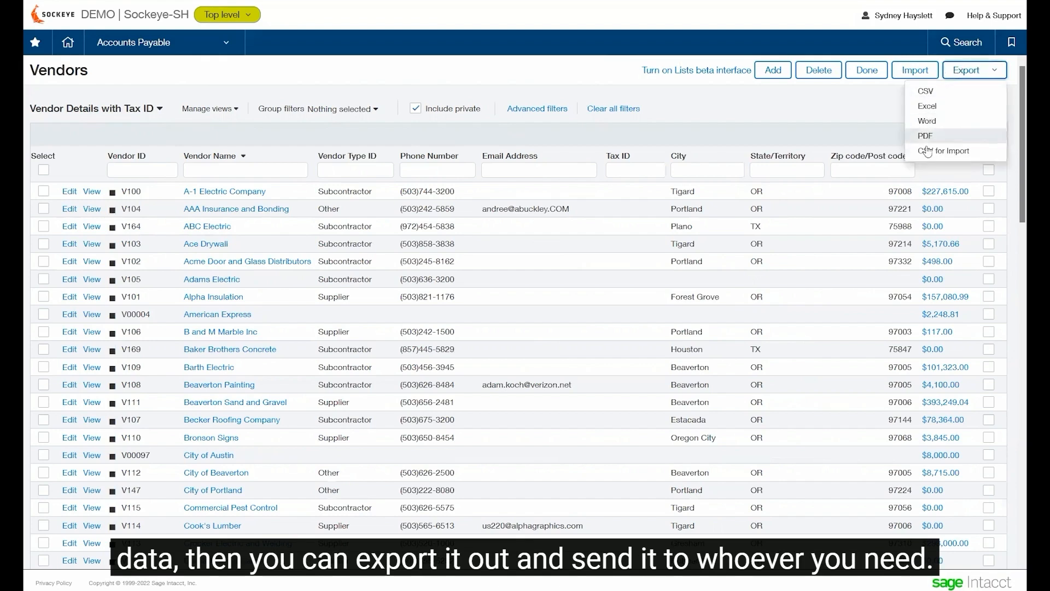
pyautogui.click(843, 112)
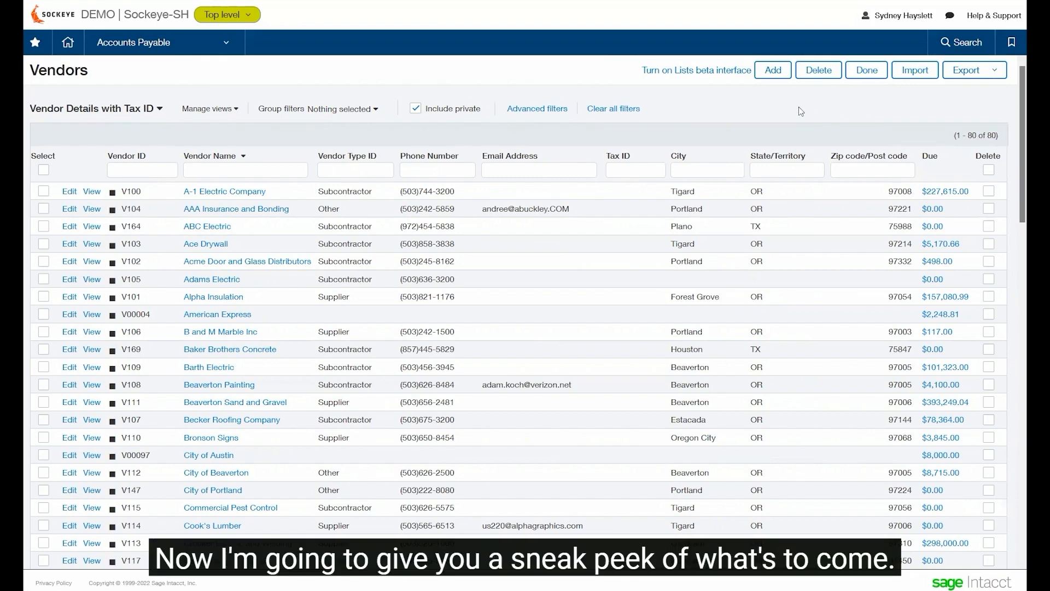
# Turn on the Lists beta interface and move the Postal Code column between the Country and Total Due columns.
pyautogui.click(718, 76)
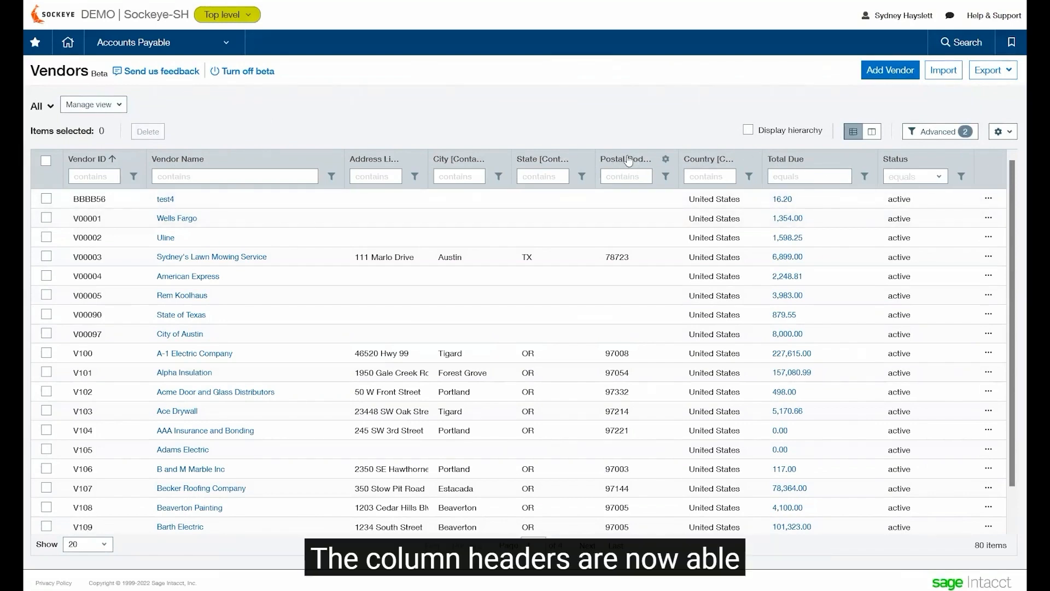
pyautogui.moveTo(629, 160); pyautogui.dragTo(747, 163)
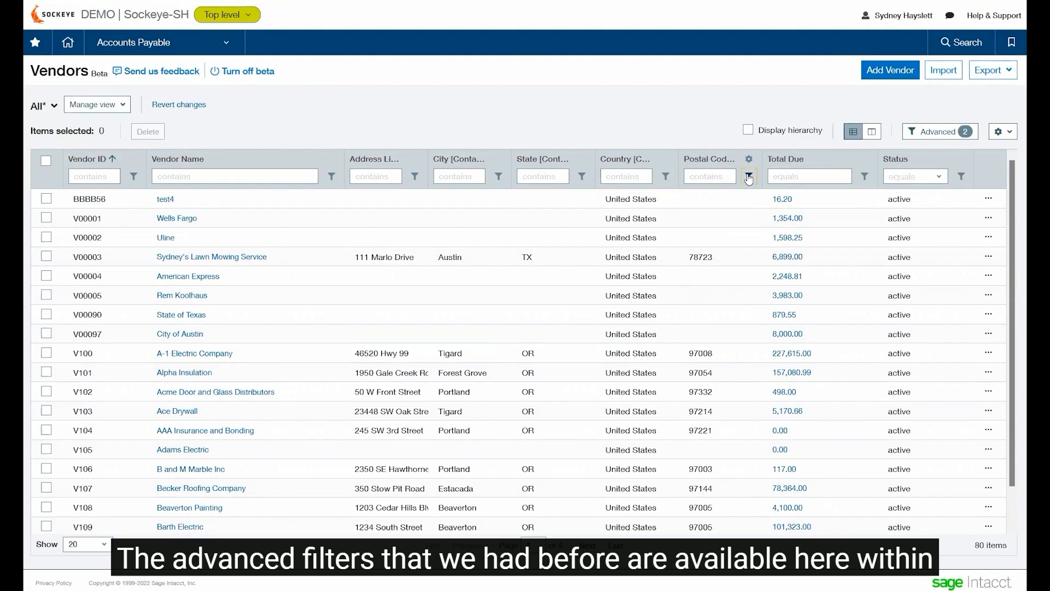
# Examine the filter conditions available for the Postal Code column and close the filter without applying one.
pyautogui.click(749, 179)
pyautogui.click(791, 223)
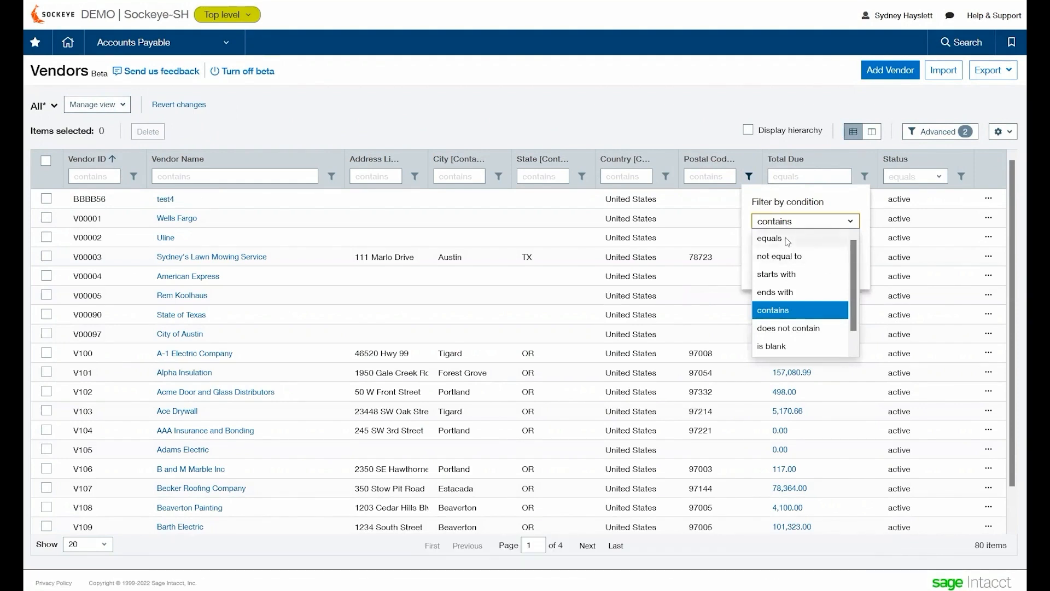
pyautogui.click(653, 135)
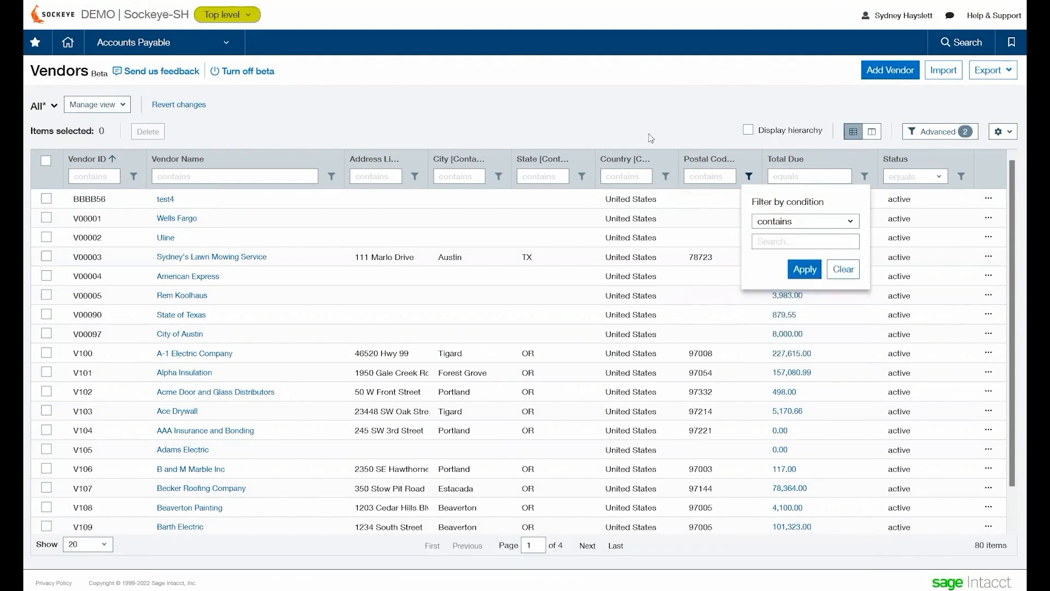
pyautogui.click(662, 191)
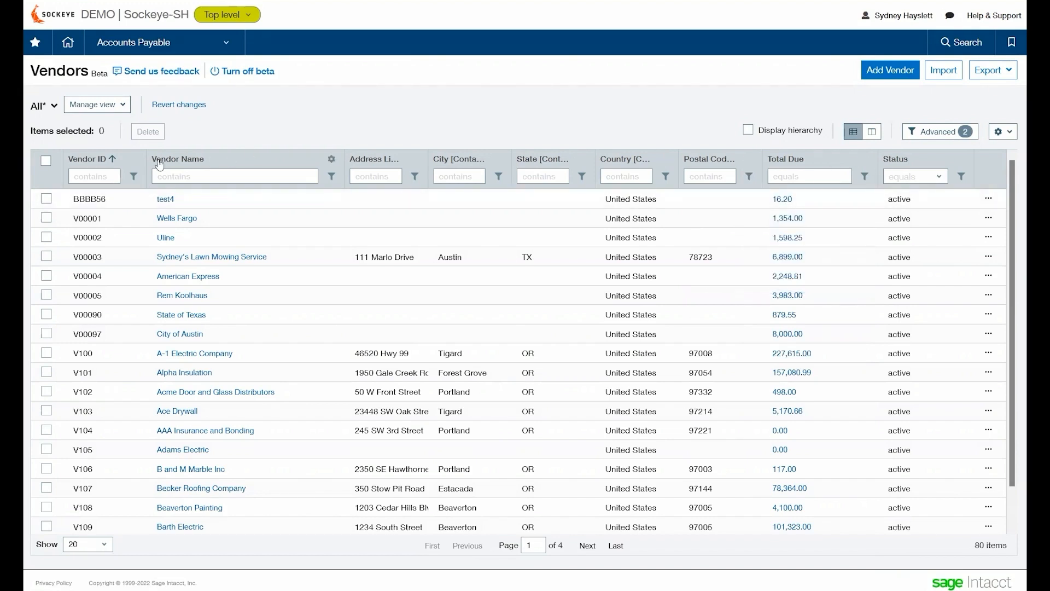
# Sort the vendors by Vendor ID descending, and add the Tax ID and 1099 Eligible columns to the list.
pyautogui.click(93, 159)
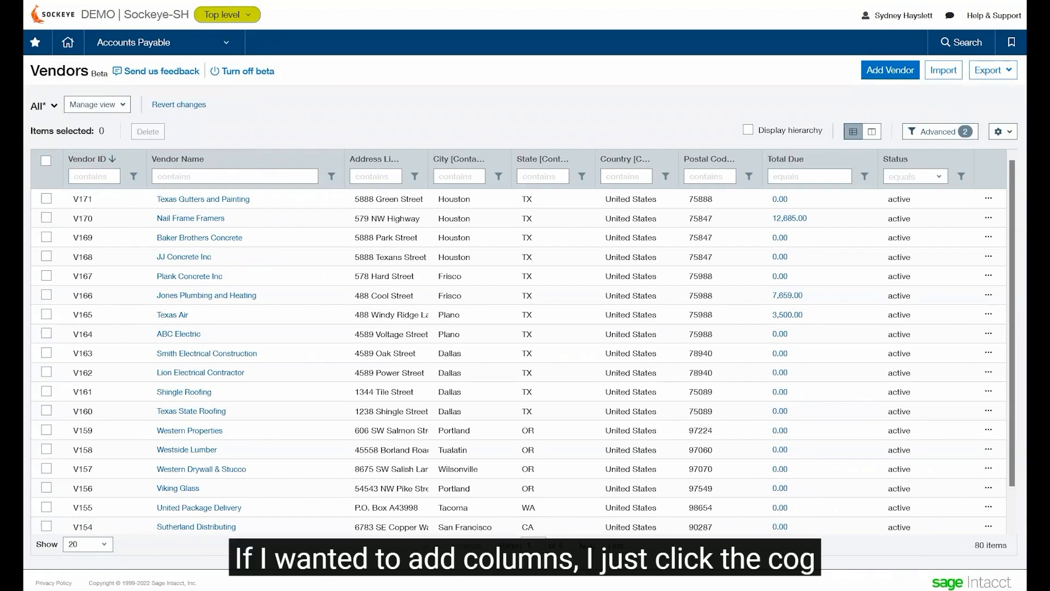
pyautogui.click(1009, 137)
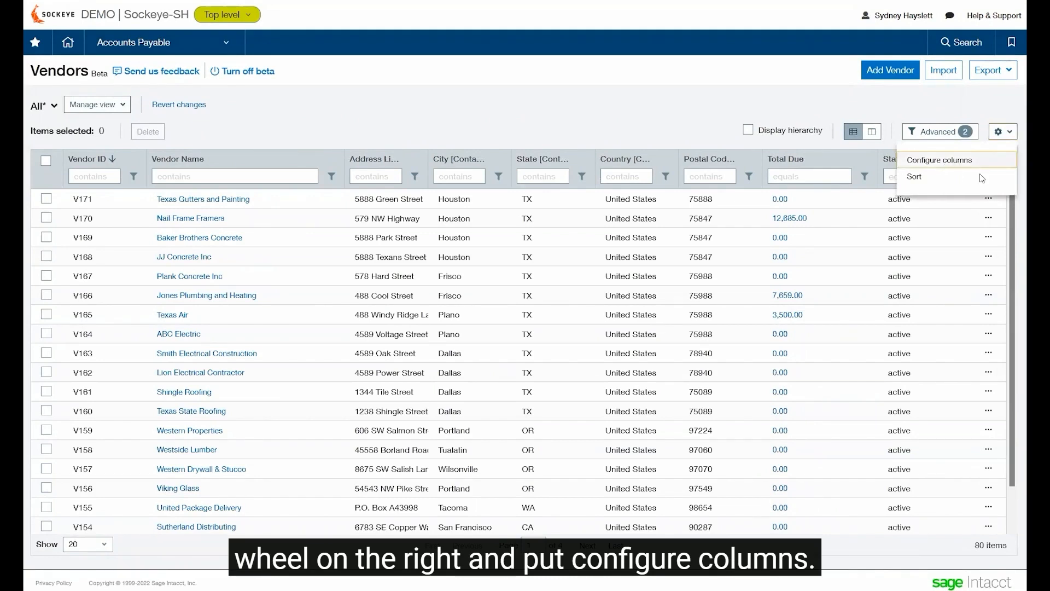
pyautogui.scroll(-2, 902, 285)
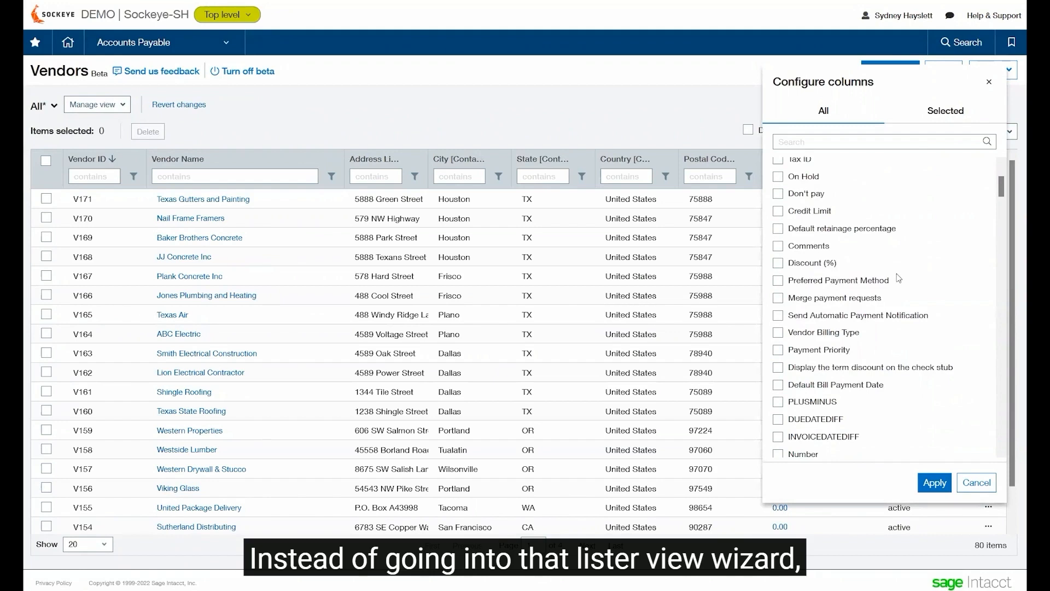
pyautogui.scroll(1, 793, 239)
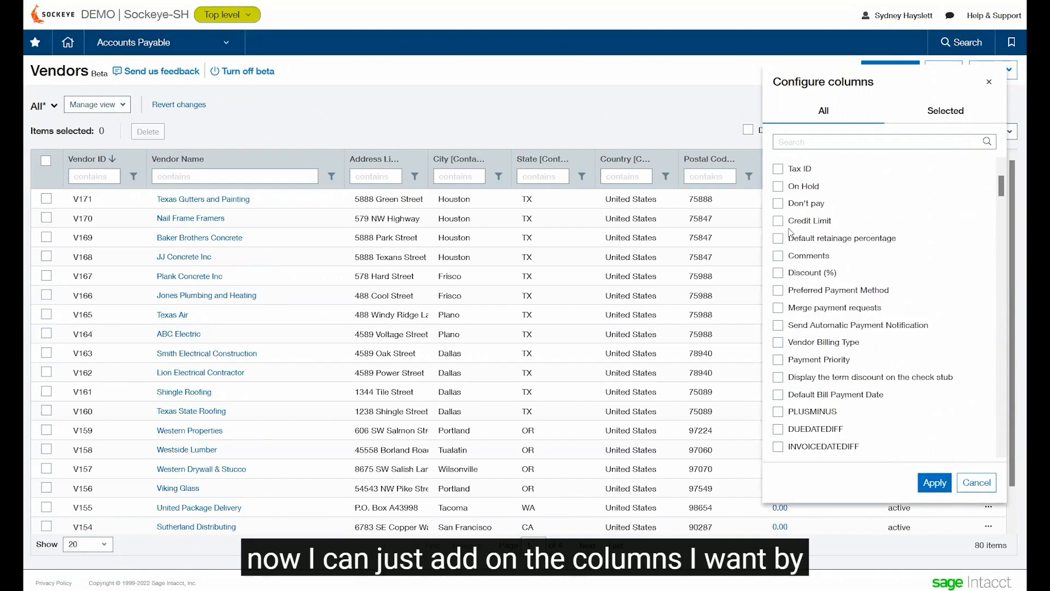
pyautogui.click(778, 214)
pyautogui.scroll(-2, 842, 317)
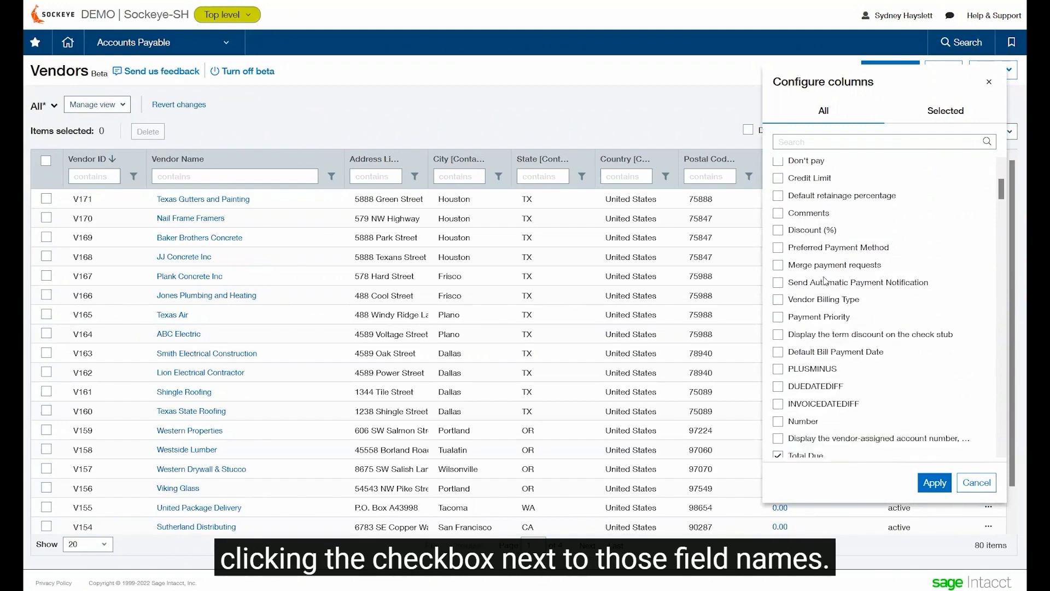
pyautogui.scroll(-3, 868, 365)
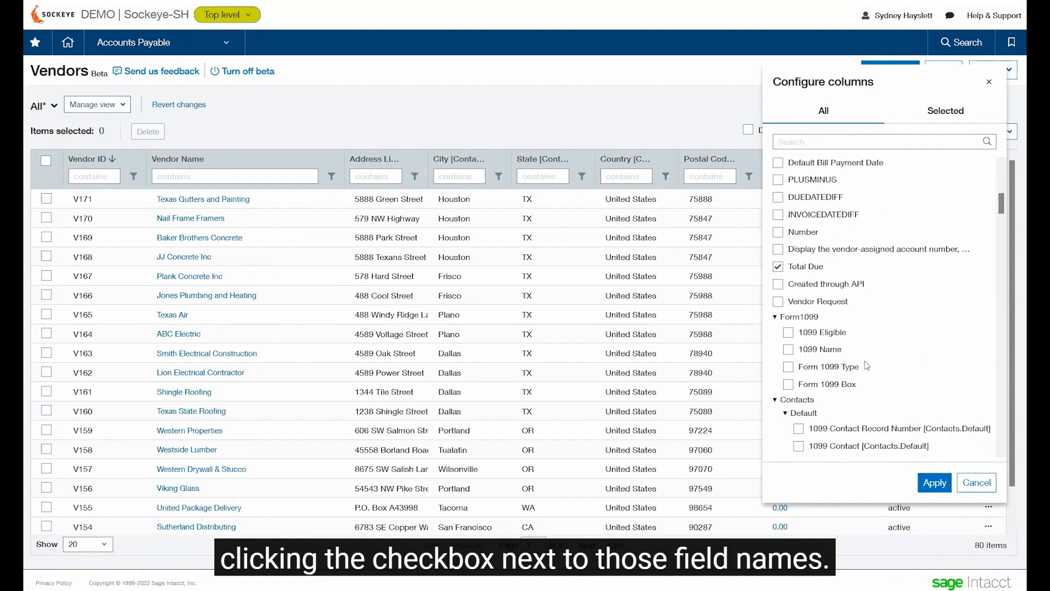
pyautogui.click(788, 333)
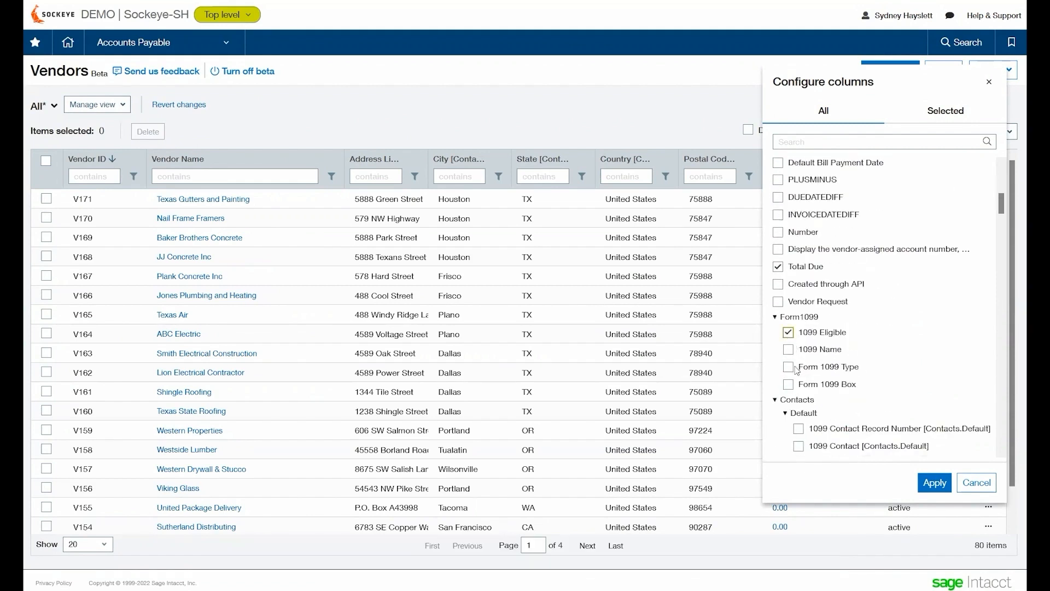
pyautogui.click(935, 484)
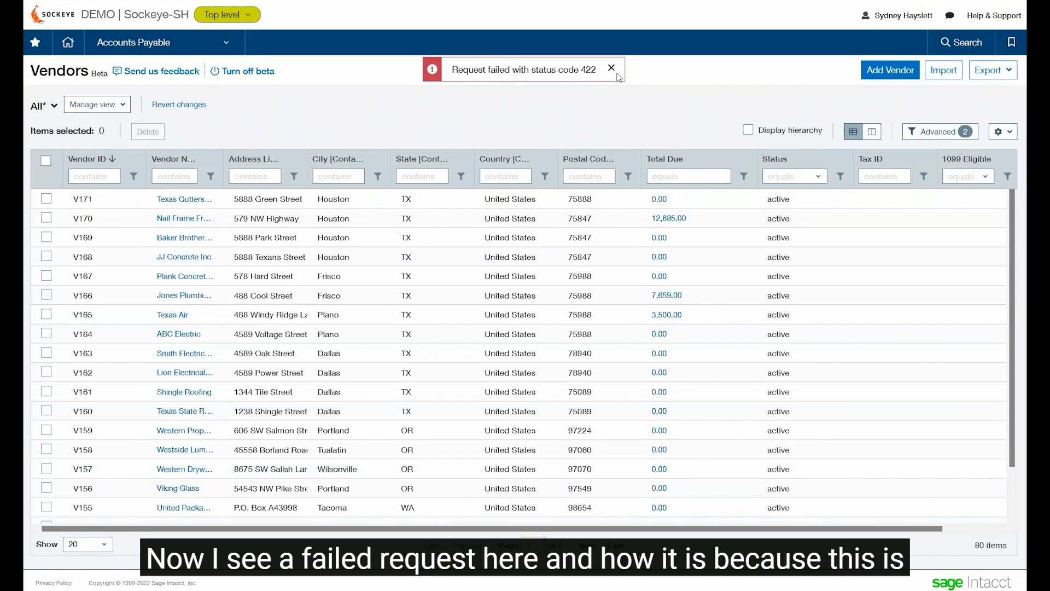
pyautogui.click(612, 68)
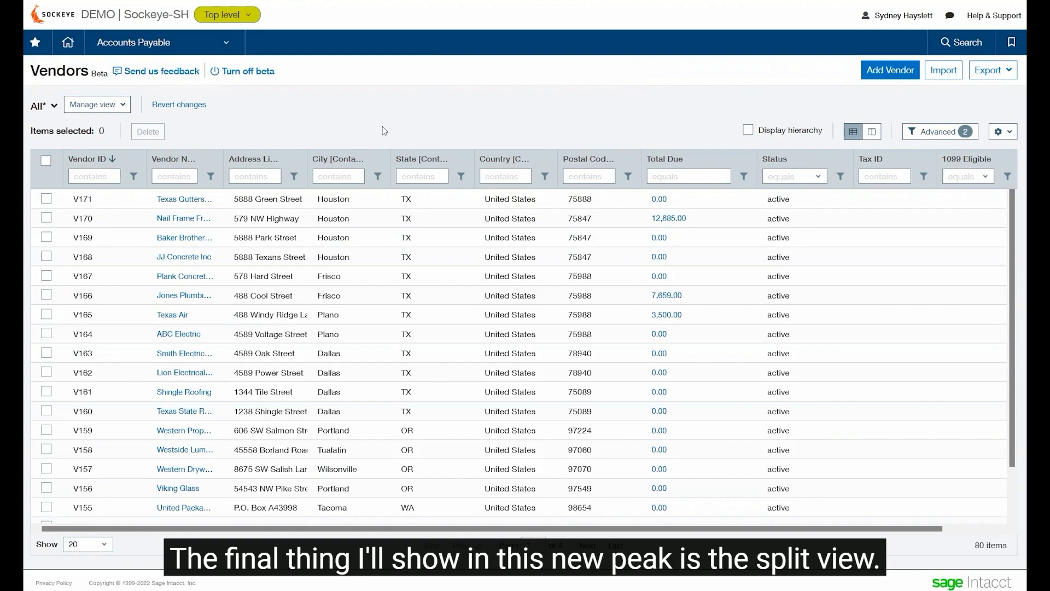
# Switch the vendor list to split view and display the Texas Air record followed by the ABC Electric record.
pyautogui.click(871, 132)
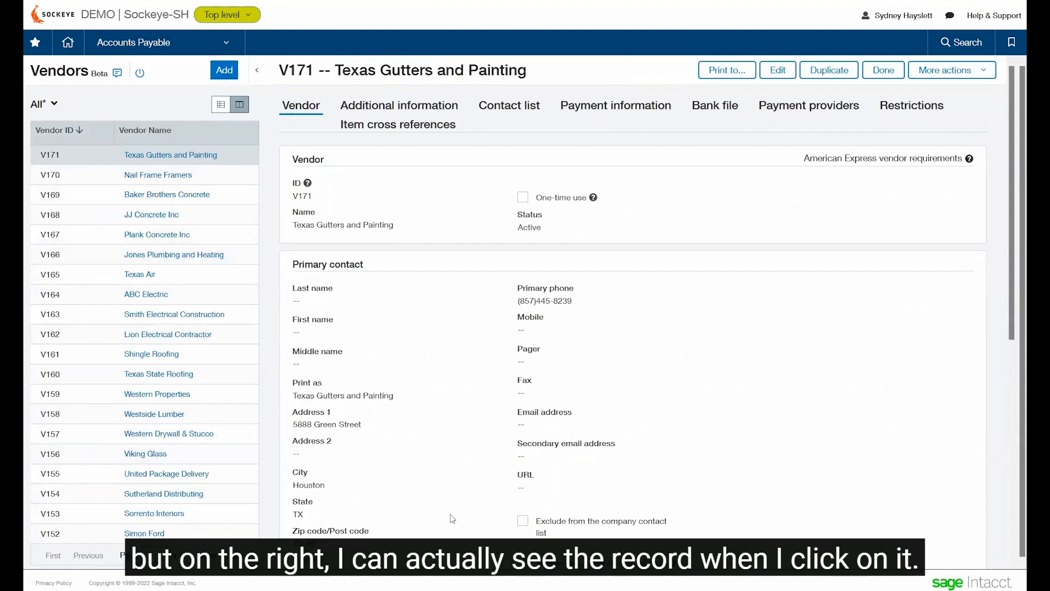
pyautogui.click(144, 276)
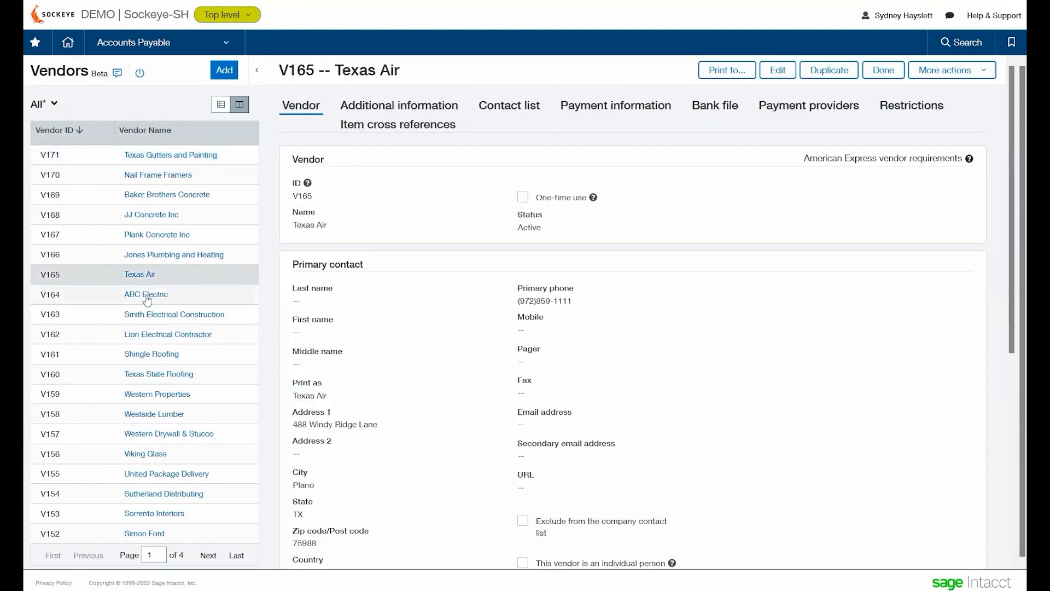
pyautogui.click(147, 298)
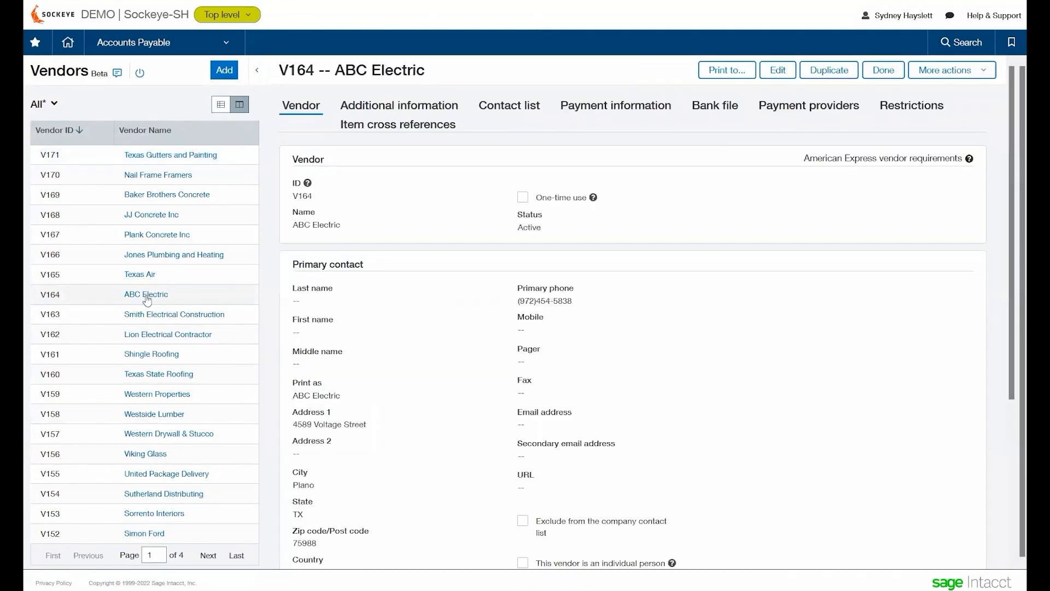